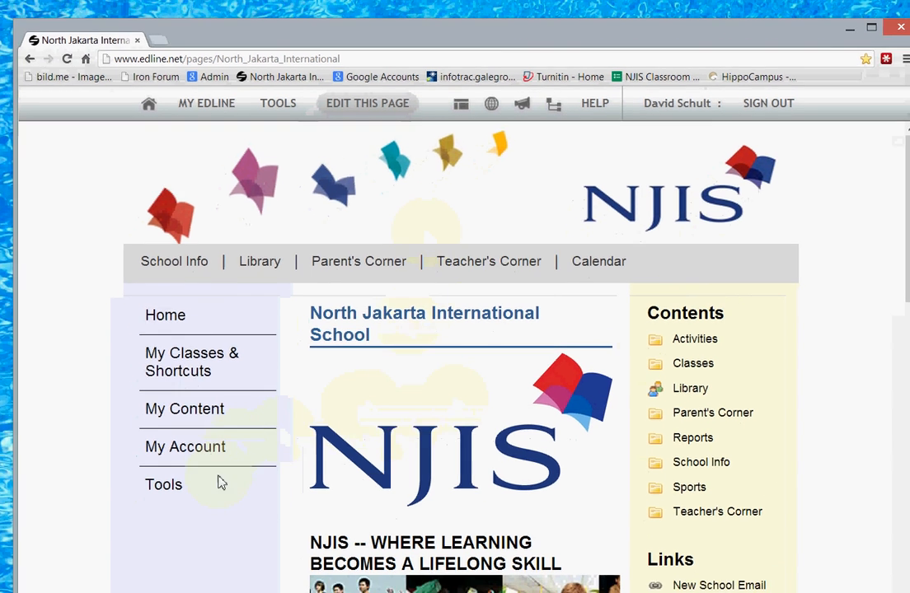
Open the Semester 1 (13-14) GradeQuick Web gradebook from the Edline school page and reposition its window.
mouse_move(177, 508)
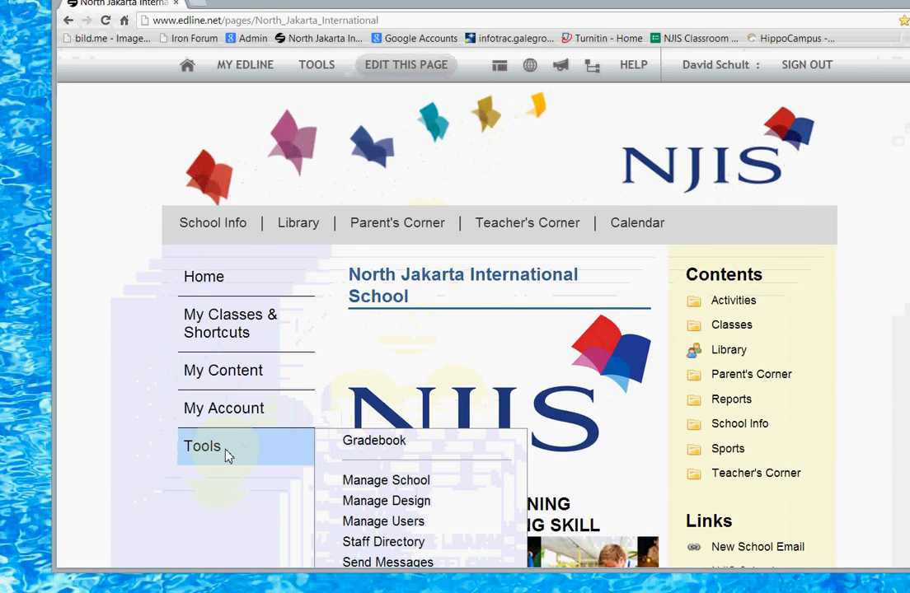
mouse_move(395, 442)
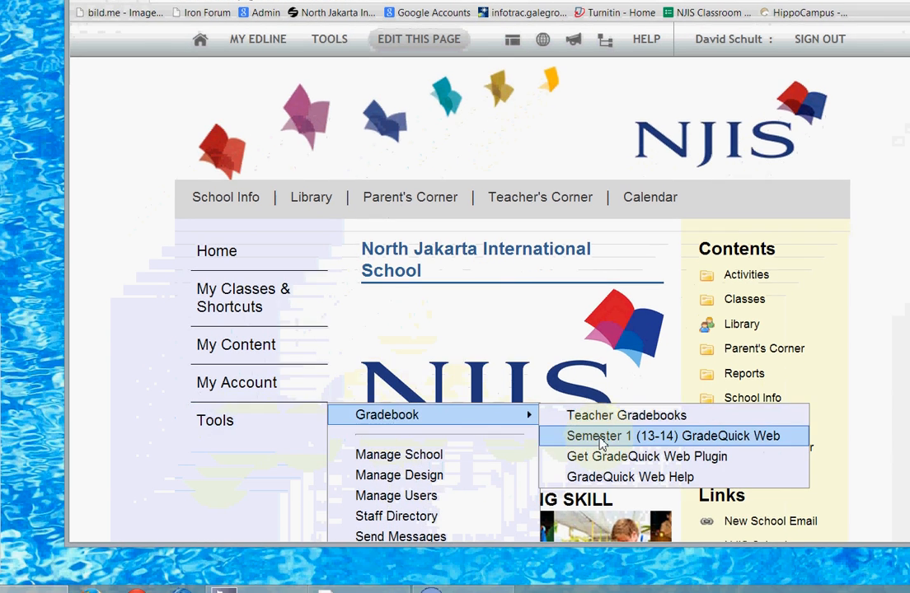
left_click(600, 443)
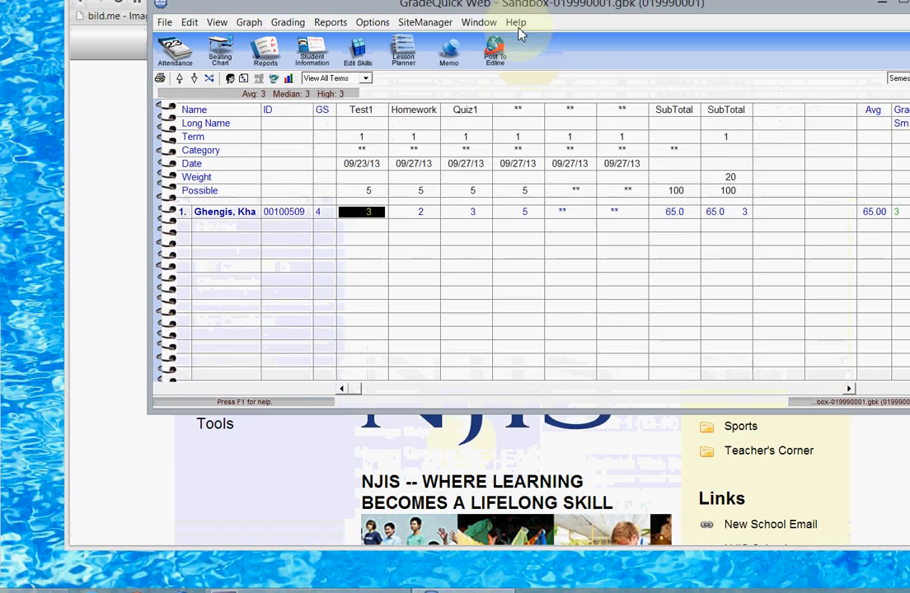
left_click_drag(610, 8, 538, 28)
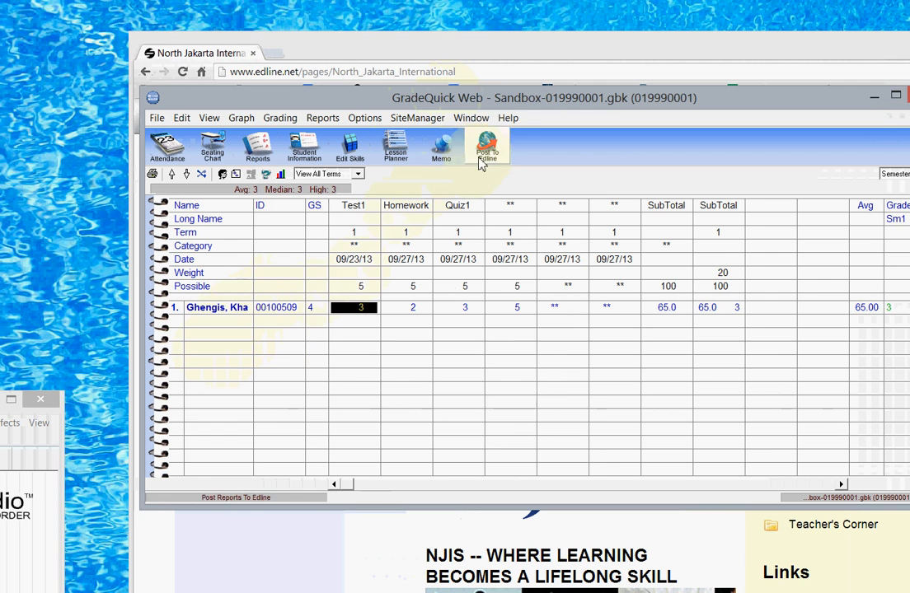
Delete the last sentence, about the Term 1 grade, from the student's memo and keep the changes.
left_click(441, 147)
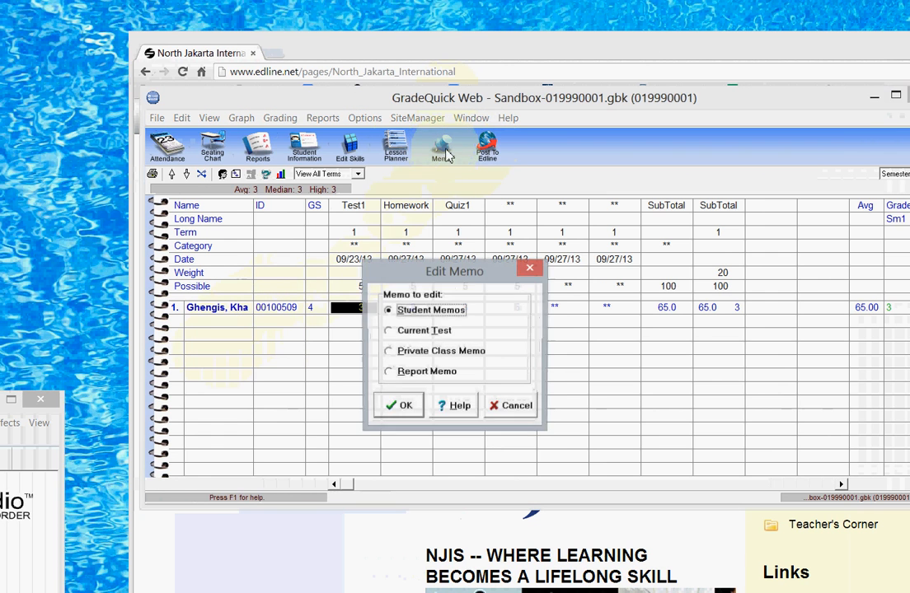
left_click(398, 407)
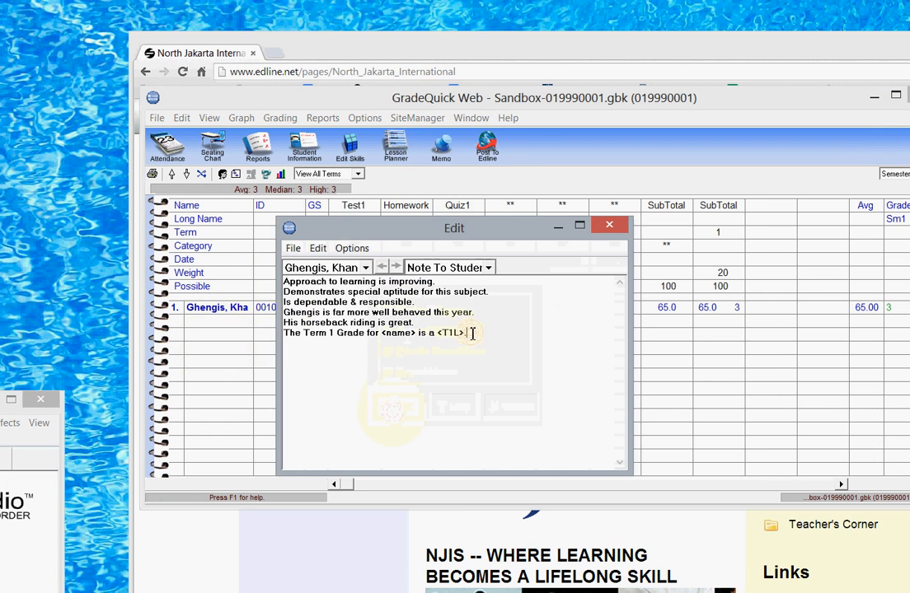
left_click_drag(472, 333, 284, 344)
key("Delete")
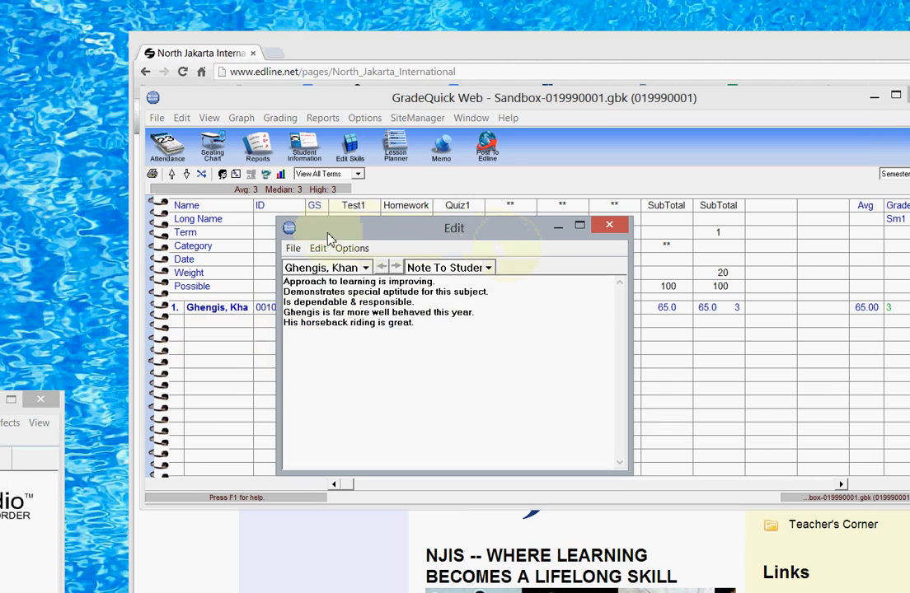
left_click(613, 229)
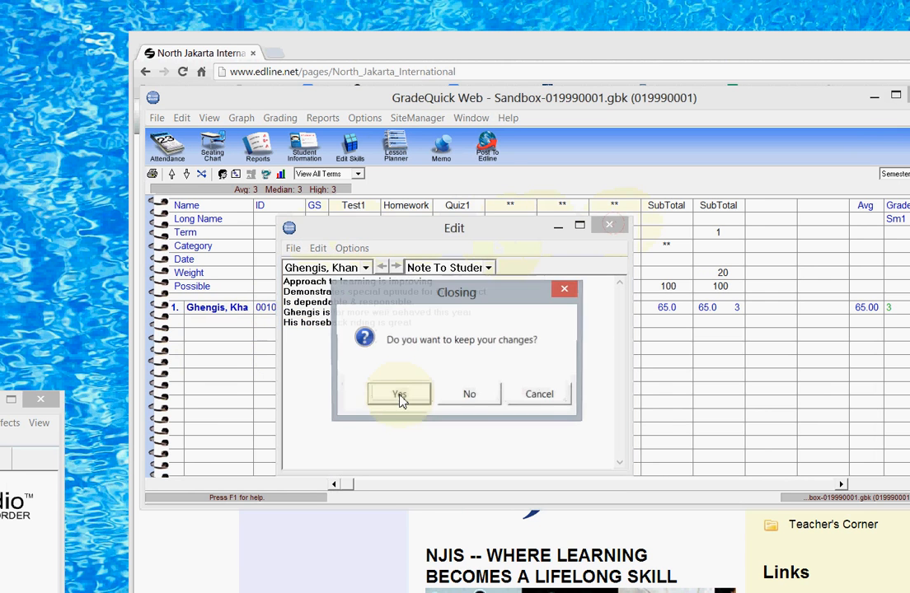
left_click(400, 394)
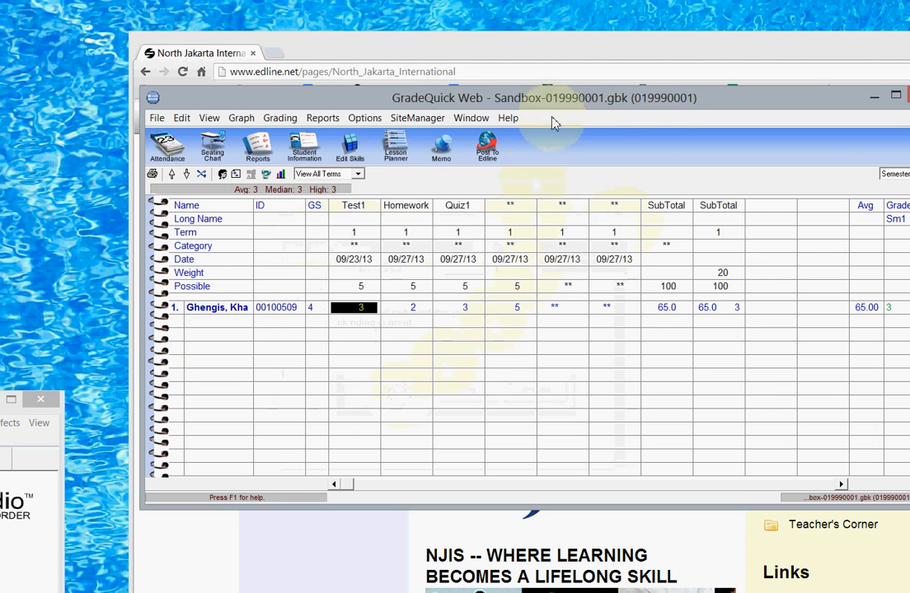
left_click(670, 104)
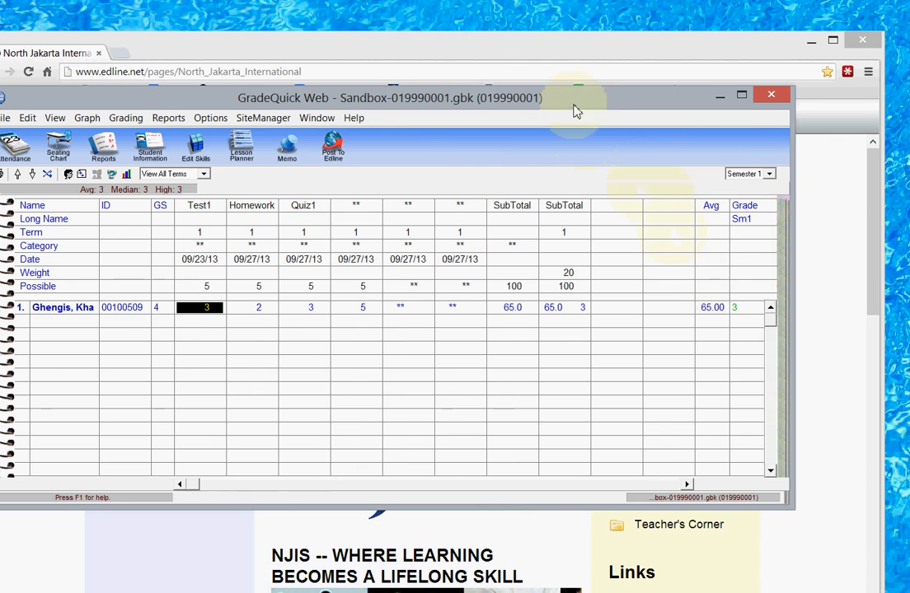
left_click(517, 48)
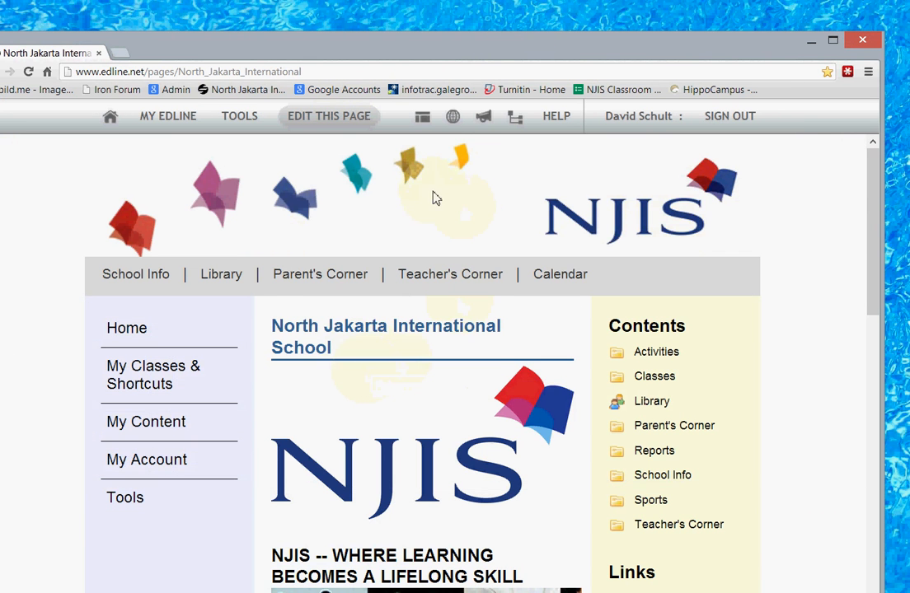
left_click(343, 245)
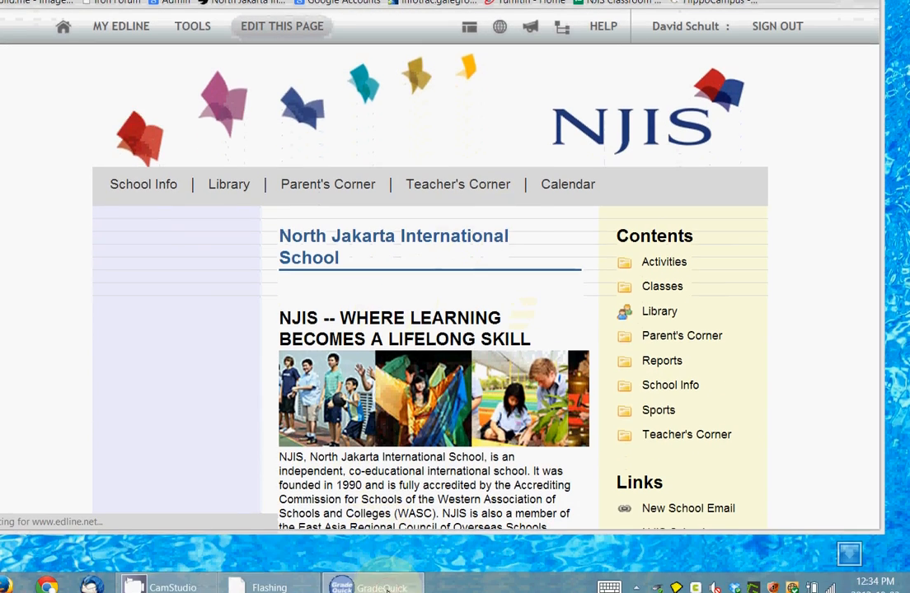
left_click(375, 585)
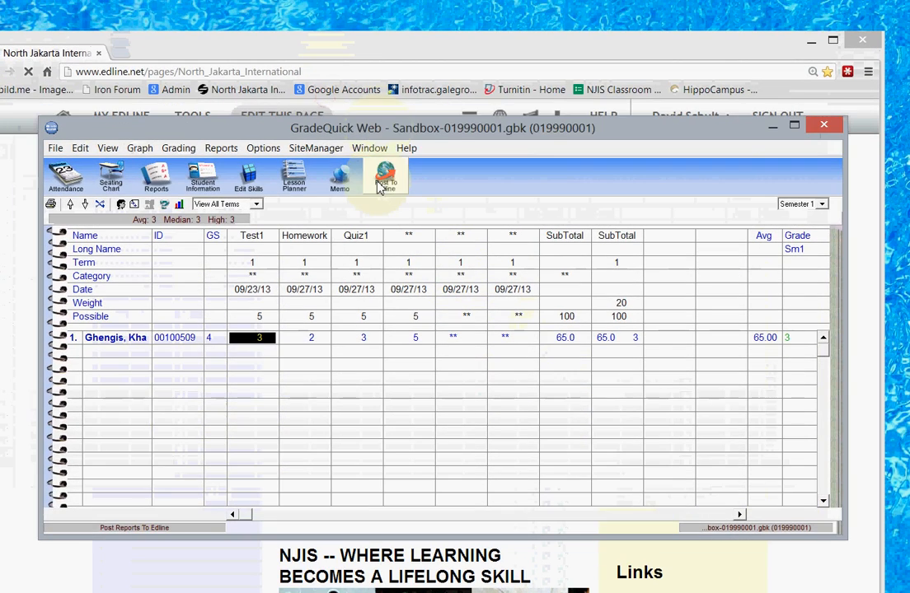
left_click(351, 184)
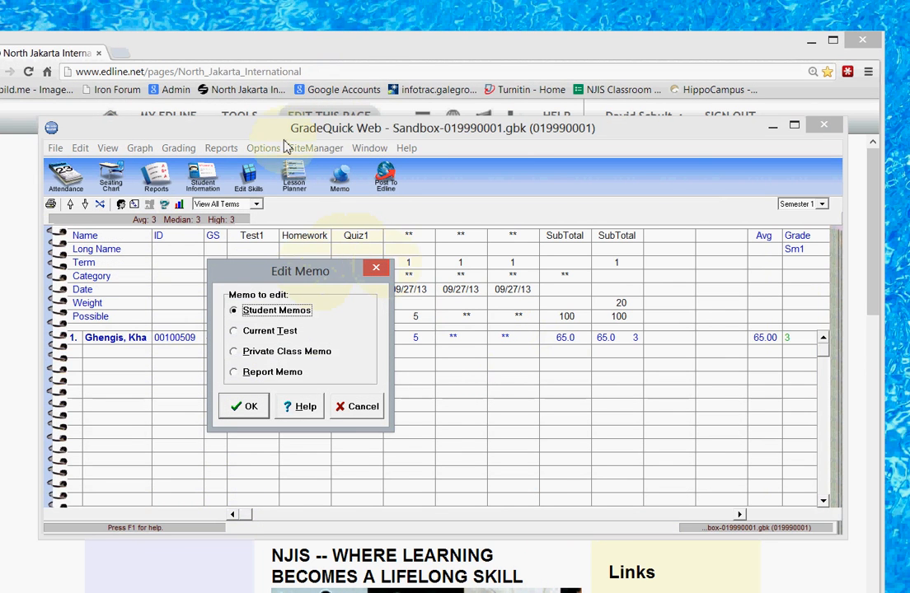
left_click(300, 40)
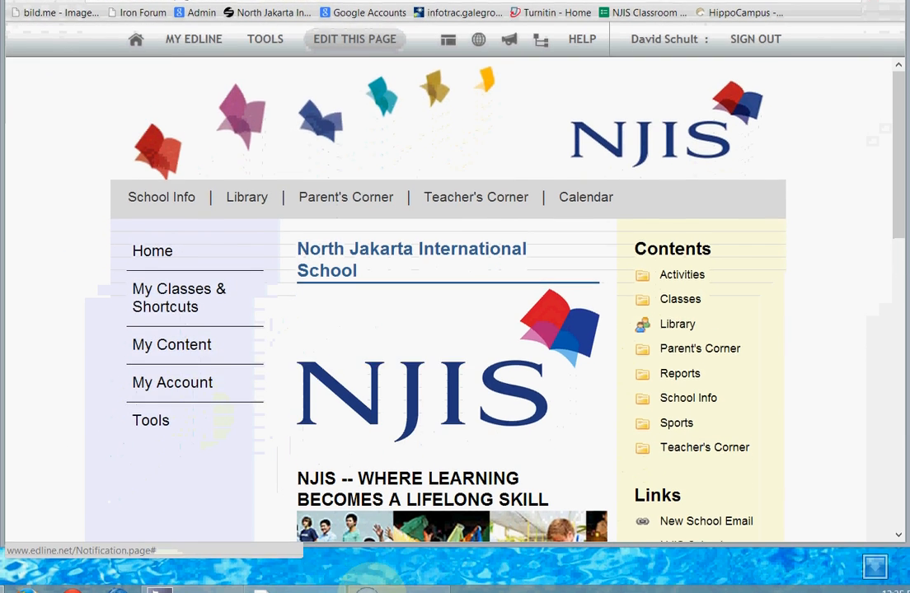
left_click(398, 578)
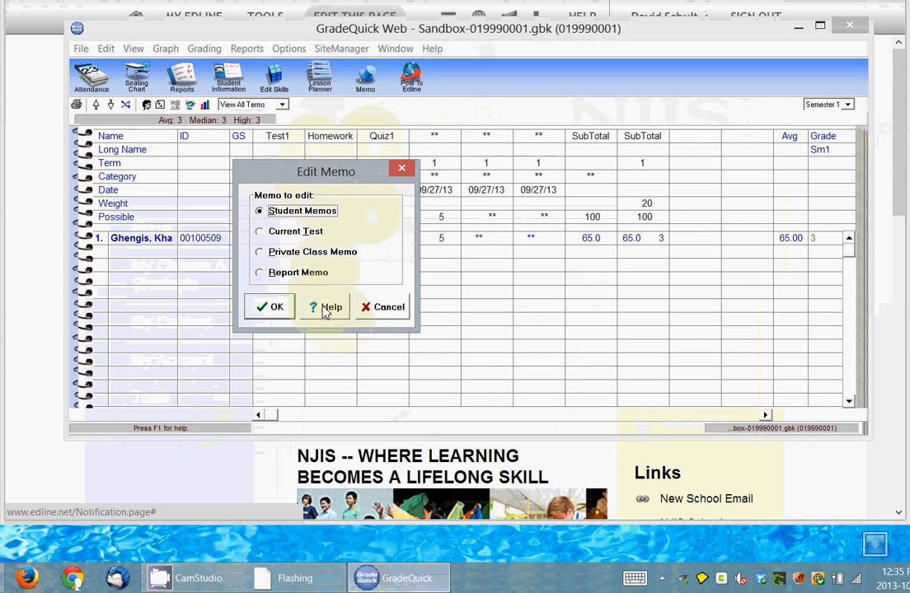
left_click(396, 310)
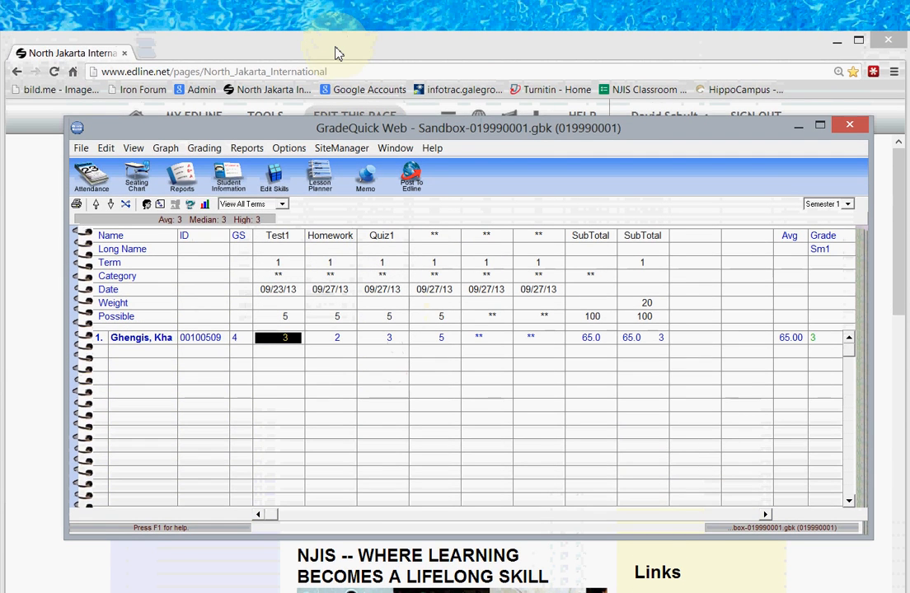
left_click(335, 53)
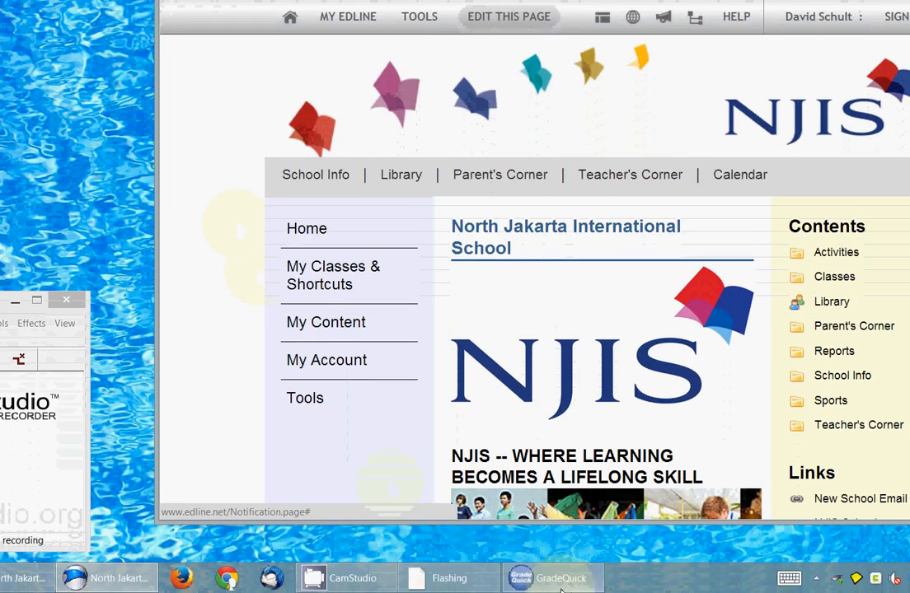
left_click(554, 579)
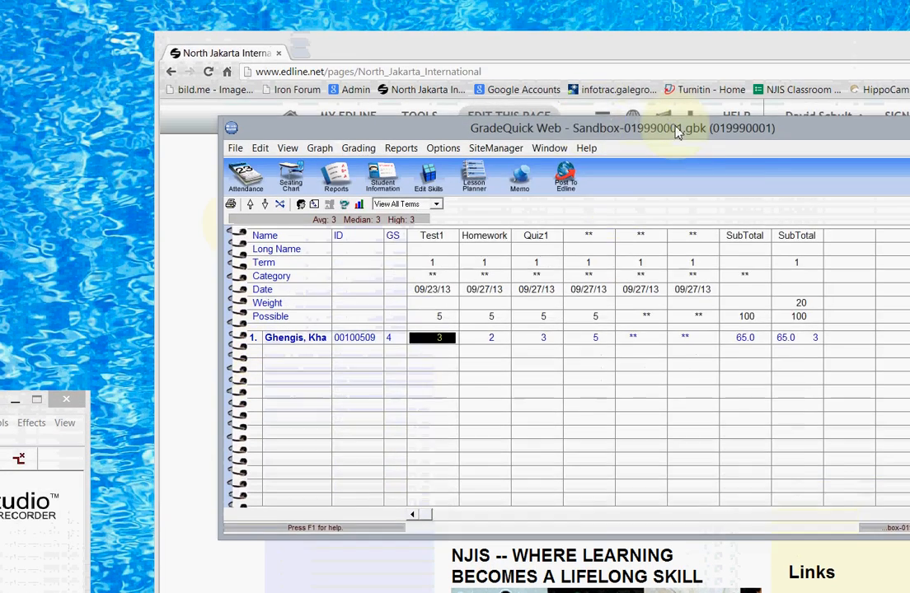
Generate a print preview of the one-teacher Multi-file Progress report in the EconoPrint style.
left_click_drag(676, 127, 631, 122)
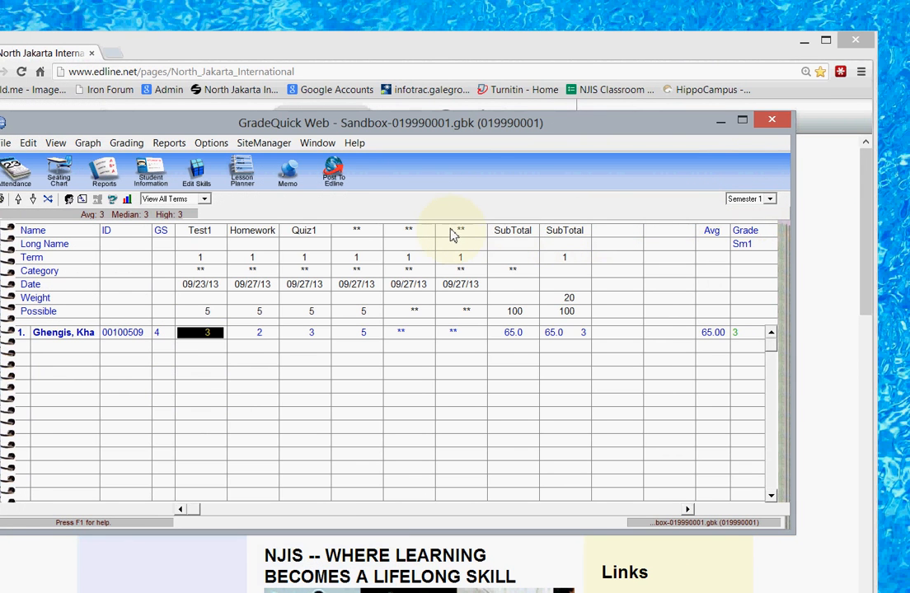
left_click(171, 145)
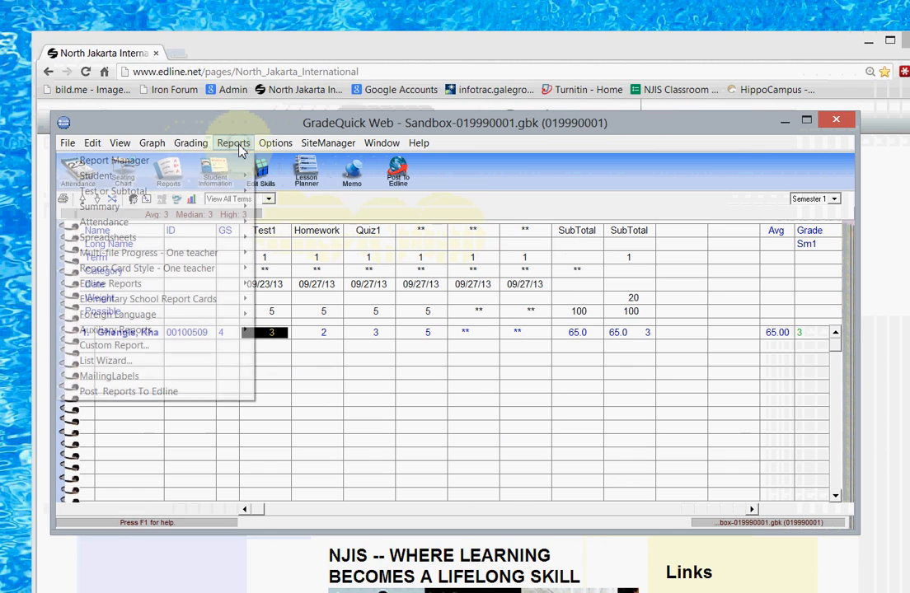
mouse_move(219, 270)
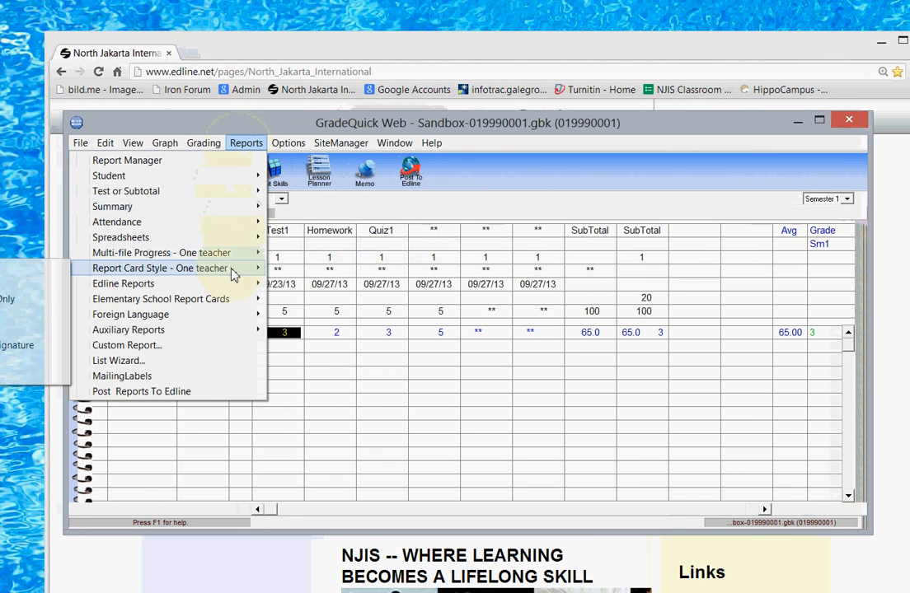
left_click_drag(416, 119, 704, 82)
left_click(523, 105)
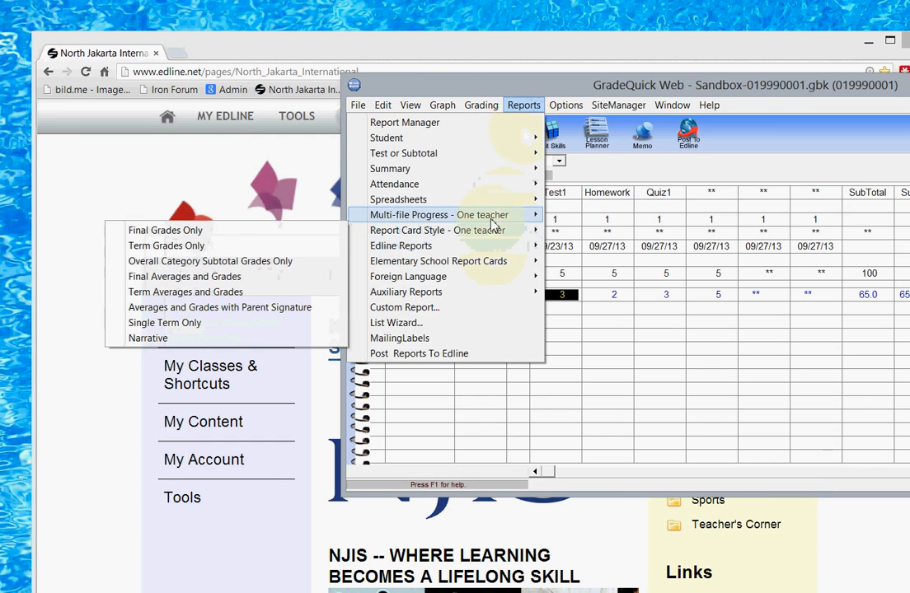
mouse_move(497, 219)
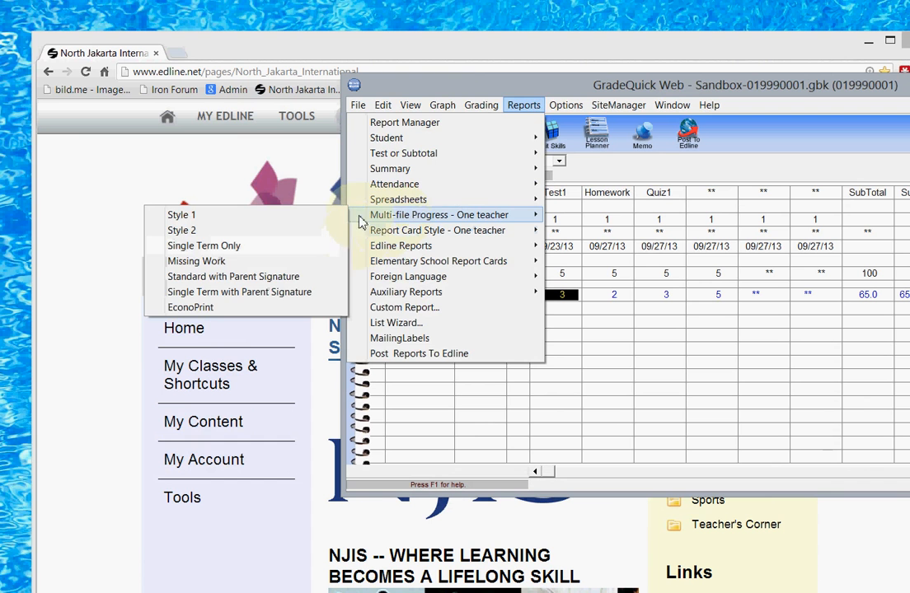
left_click(311, 308)
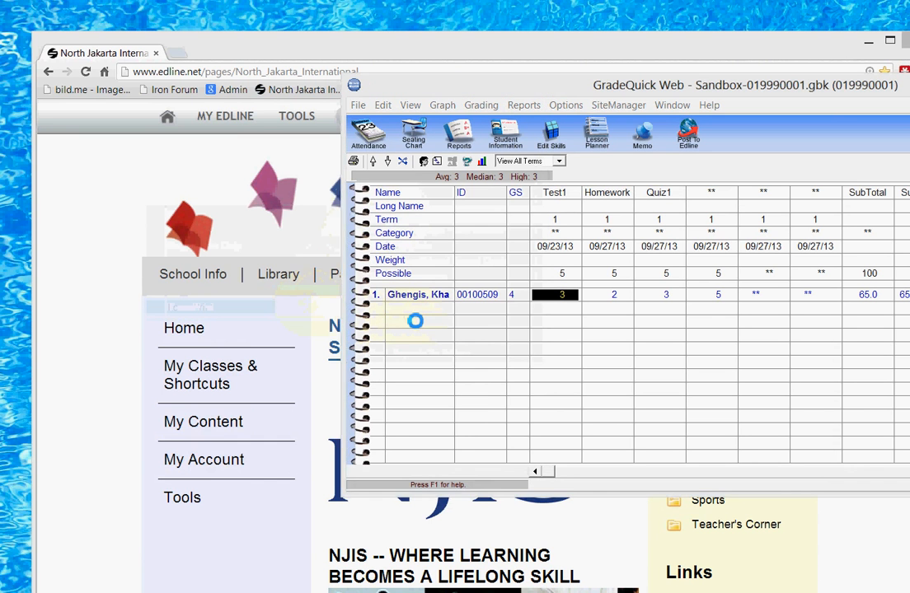
left_click(367, 403)
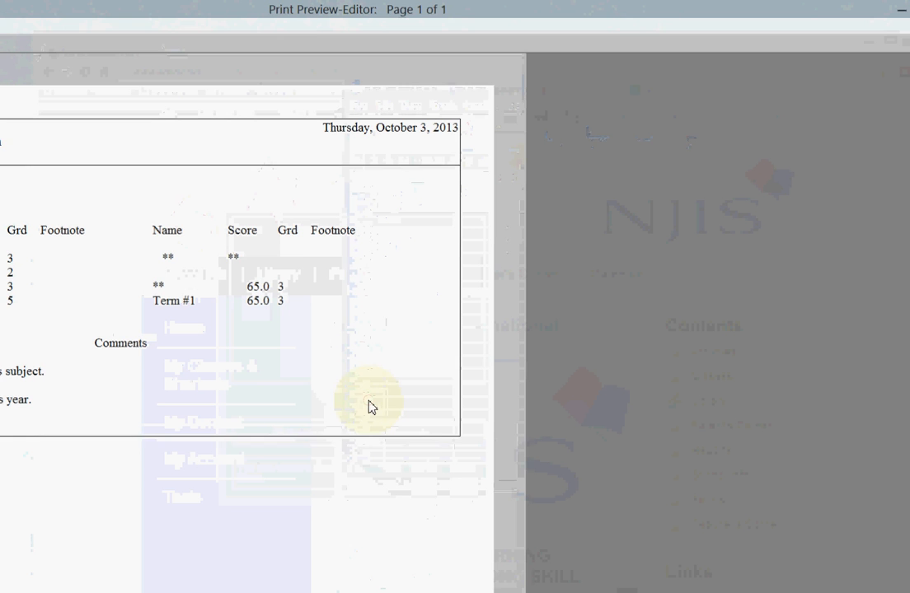
Restore the print preview from full screen, then enlarge and reposition its window so the whole comments section fits.
left_click(858, 10)
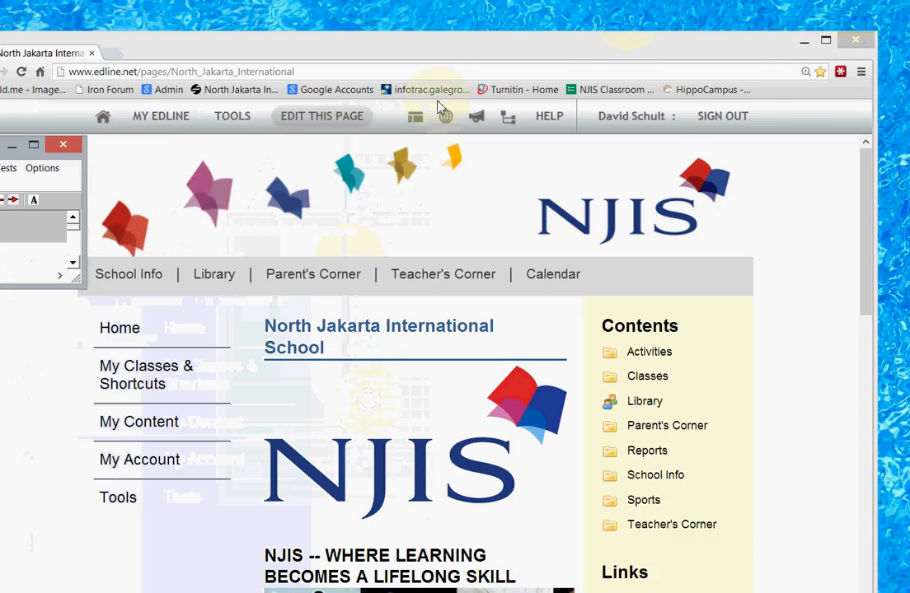
left_click_drag(71, 146, 387, 88)
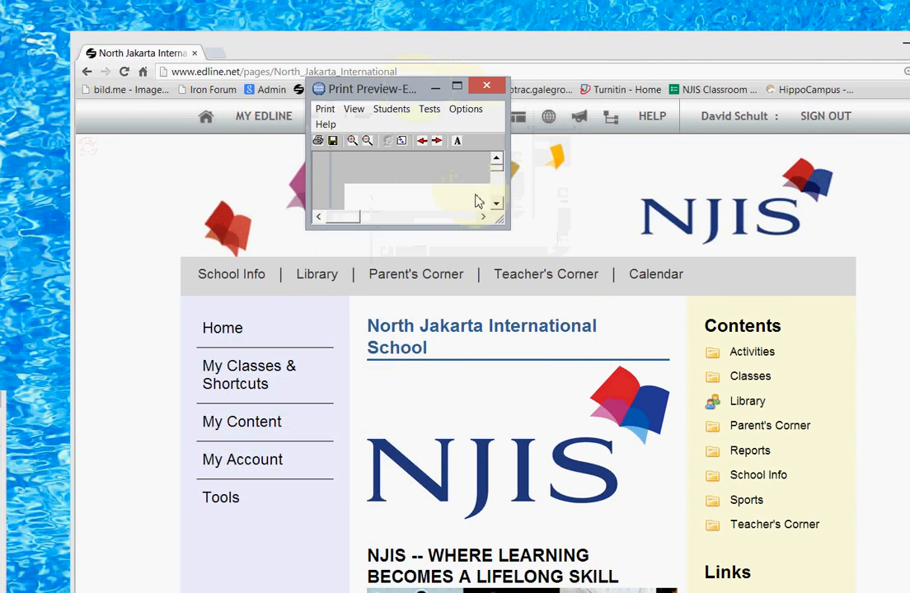
left_click_drag(503, 229, 909, 544)
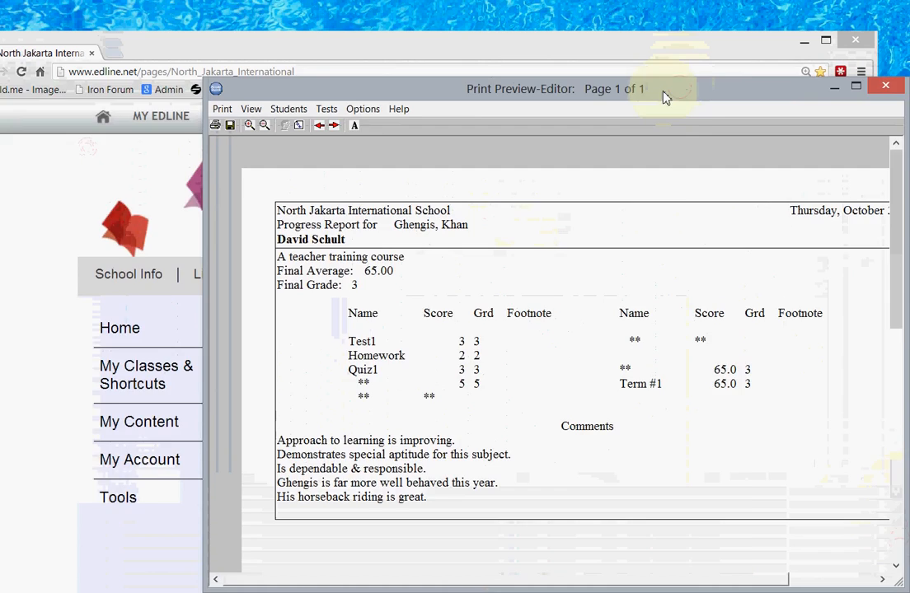
left_click_drag(666, 97, 505, 95)
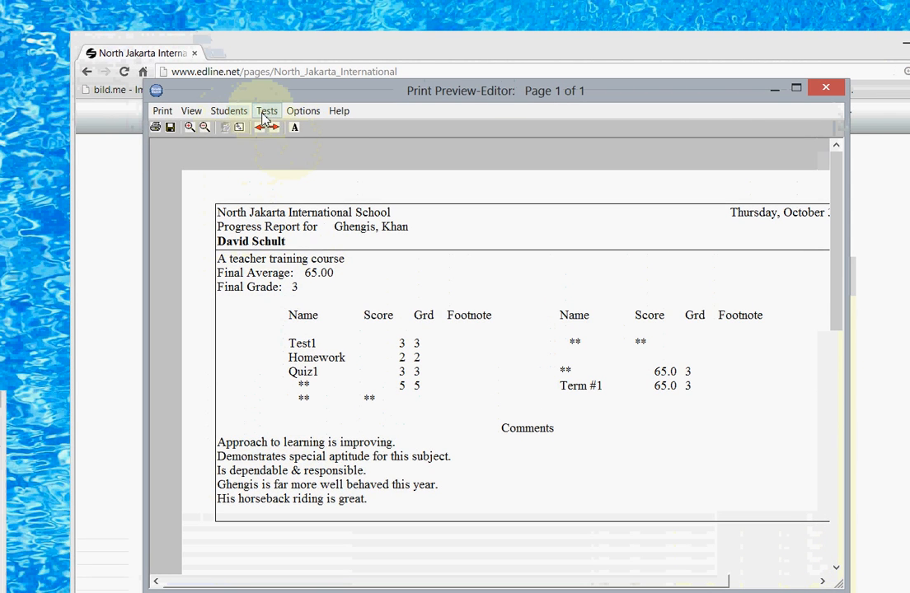
Exclude all tests and subtotals from the progress report.
left_click(254, 111)
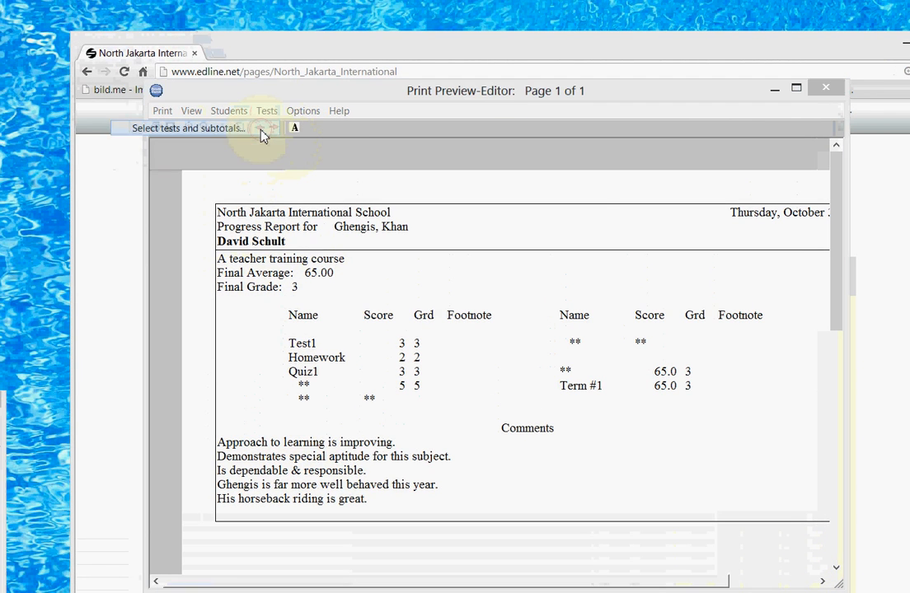
left_click(260, 130)
left_click(500, 257)
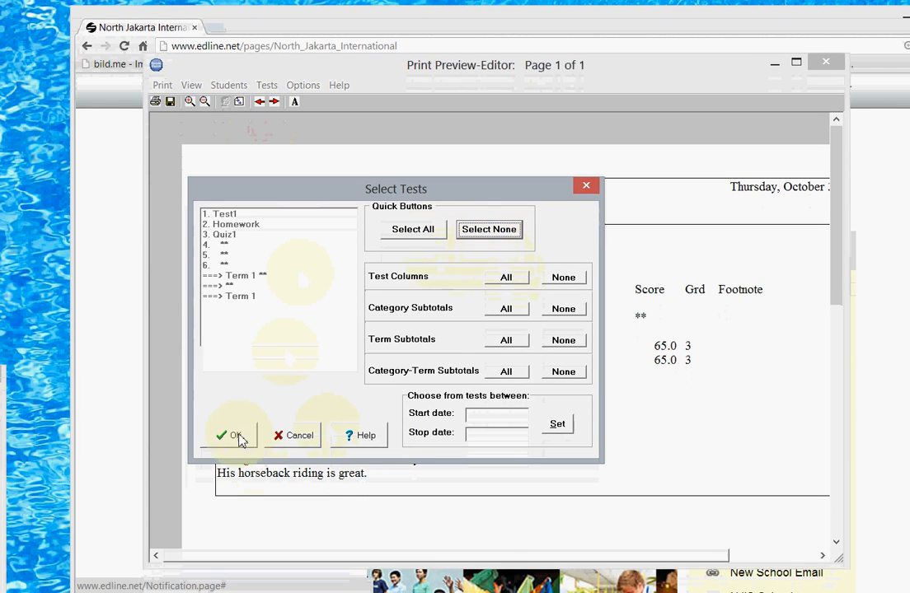
left_click(234, 435)
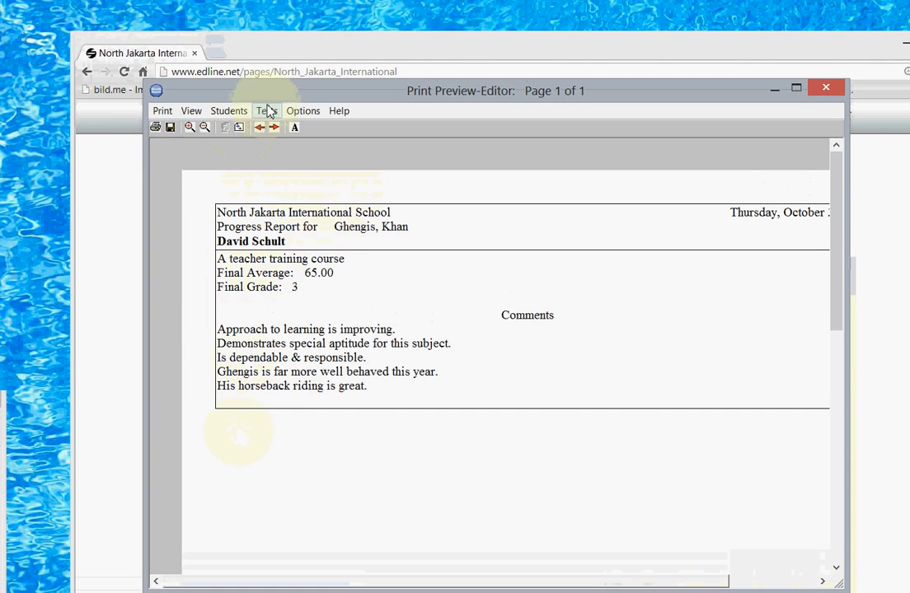
Turn off the test name in the information printed about each test.
left_click(267, 111)
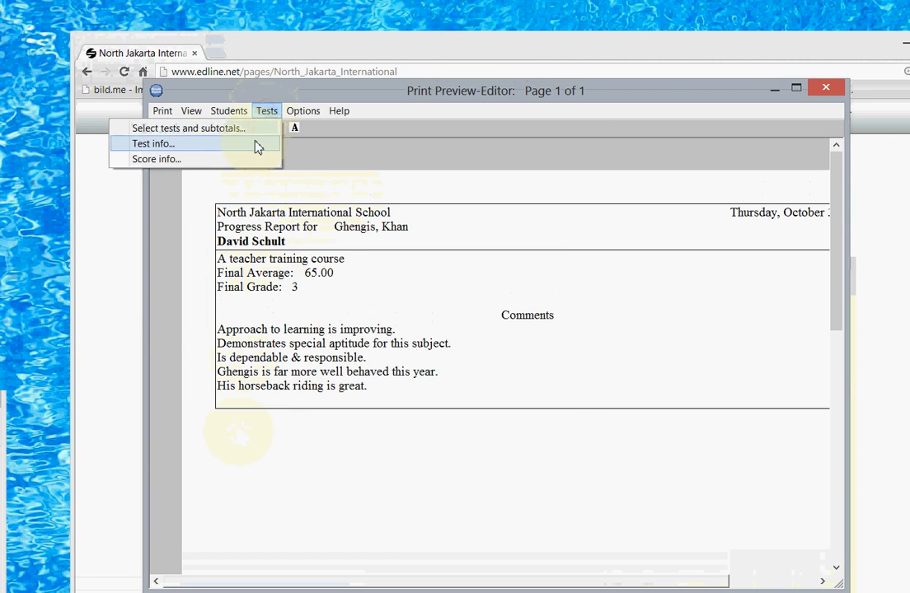
left_click(258, 146)
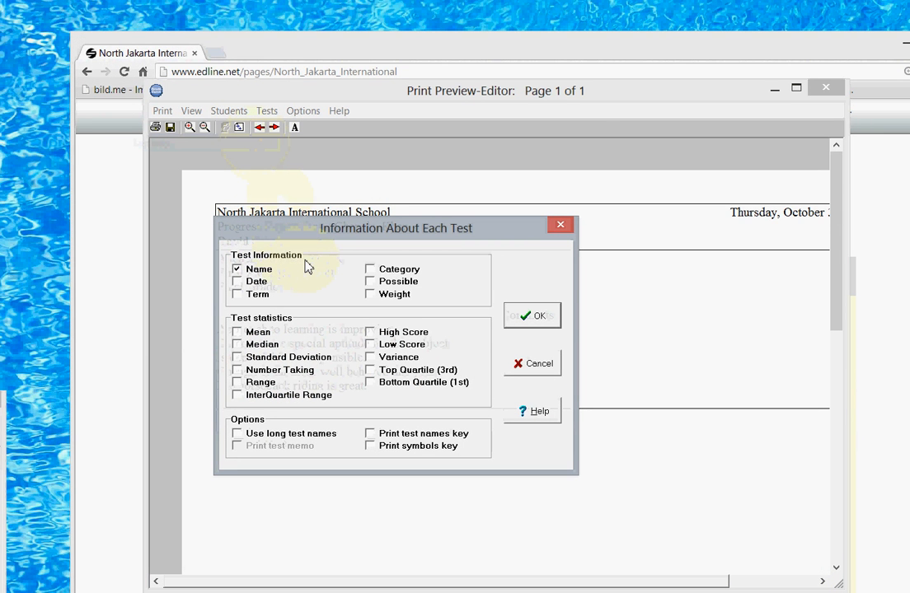
left_click(241, 274)
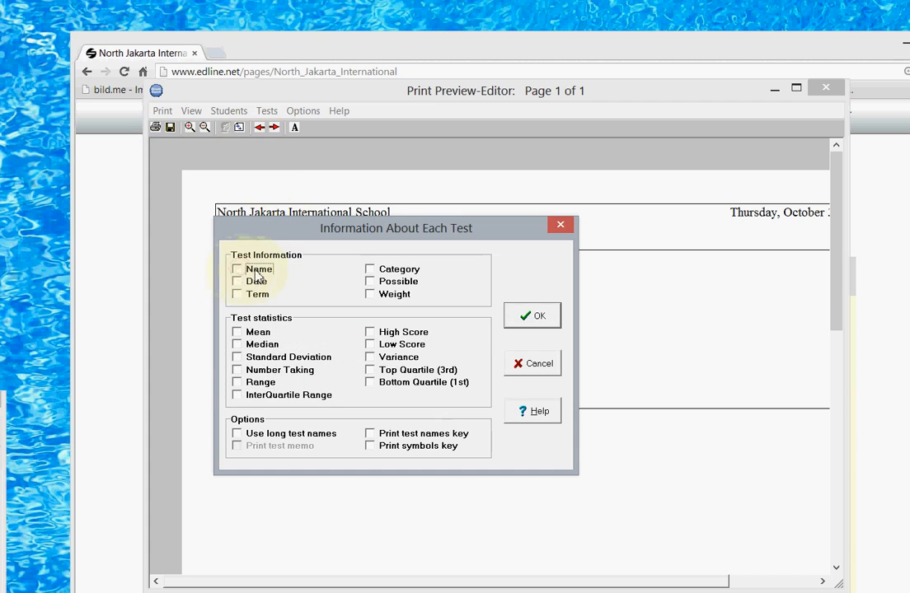
left_click(536, 317)
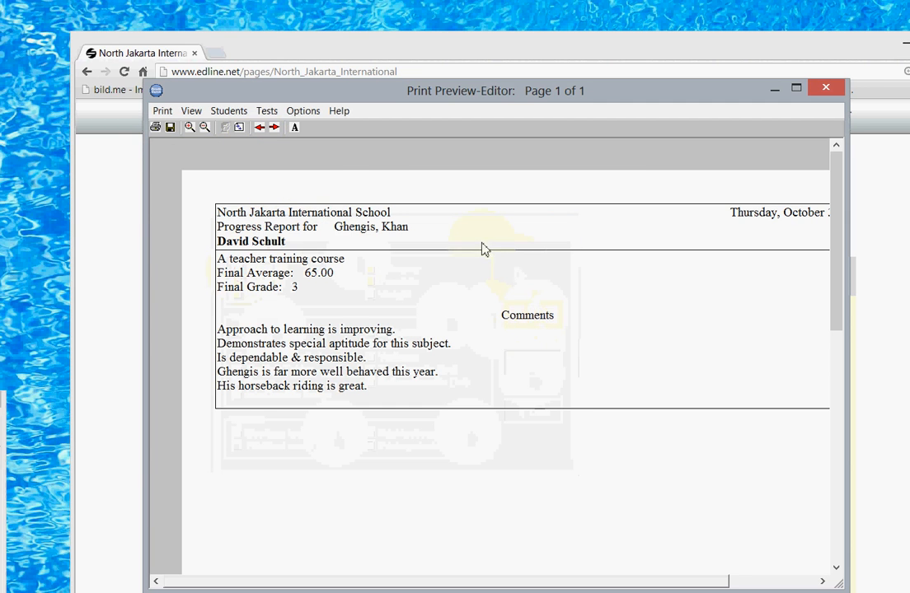
Turn off the score footnotes, score footnotes key, term grades and test grade assignment by current scale in the score information.
left_click(266, 110)
left_click(265, 161)
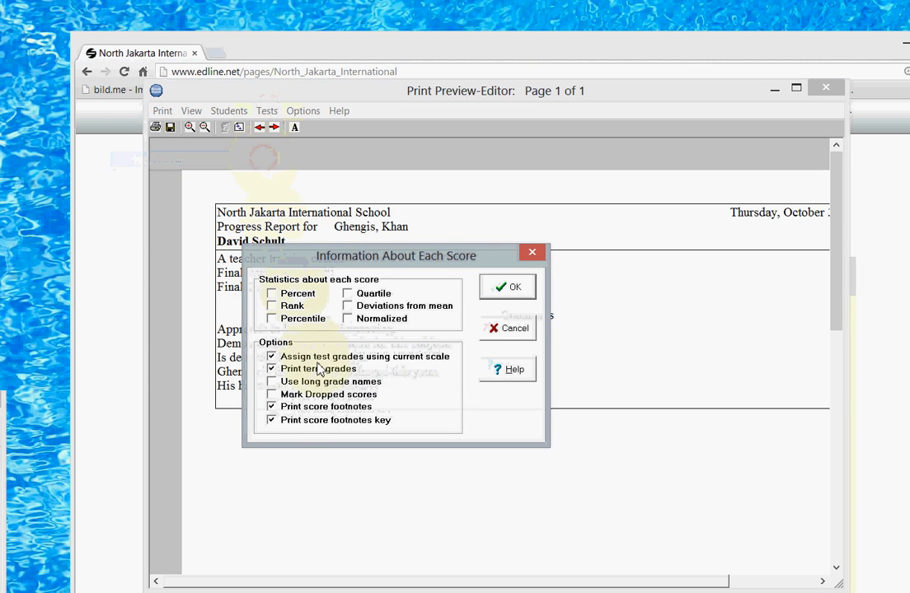
left_click(288, 420)
left_click(286, 407)
left_click(287, 369)
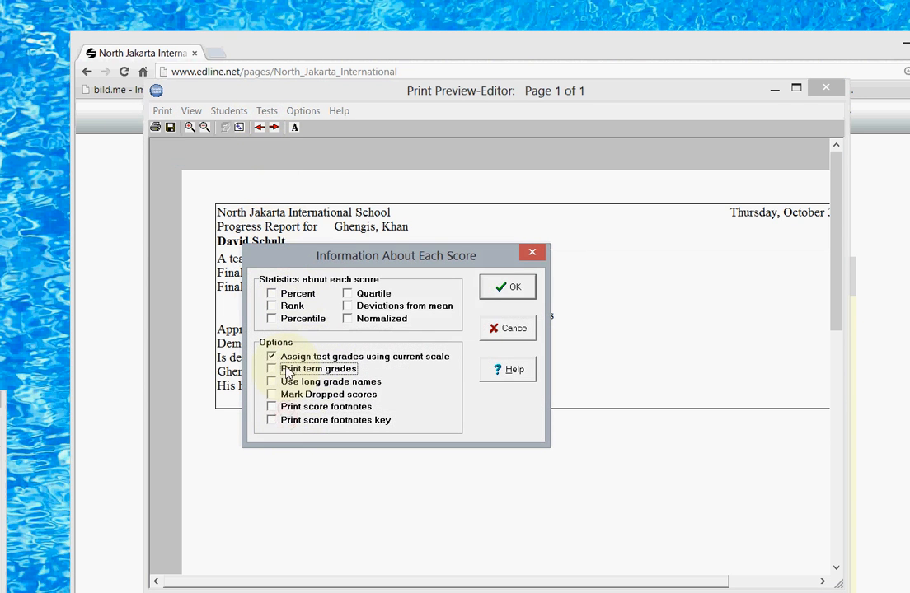
left_click(272, 356)
left_click(504, 289)
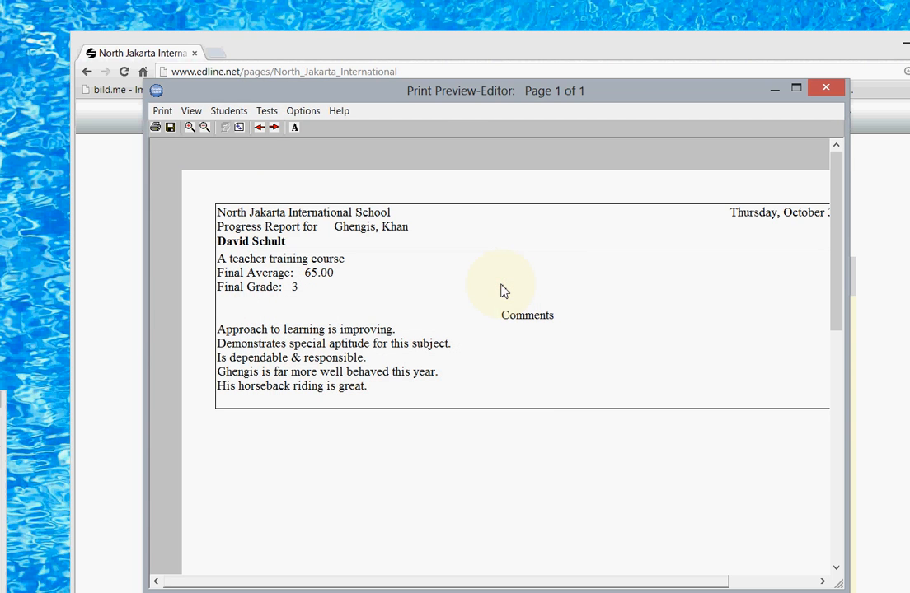
Remove the final average from the student information, keeping the final grade and printed notes to students selected.
left_click(230, 112)
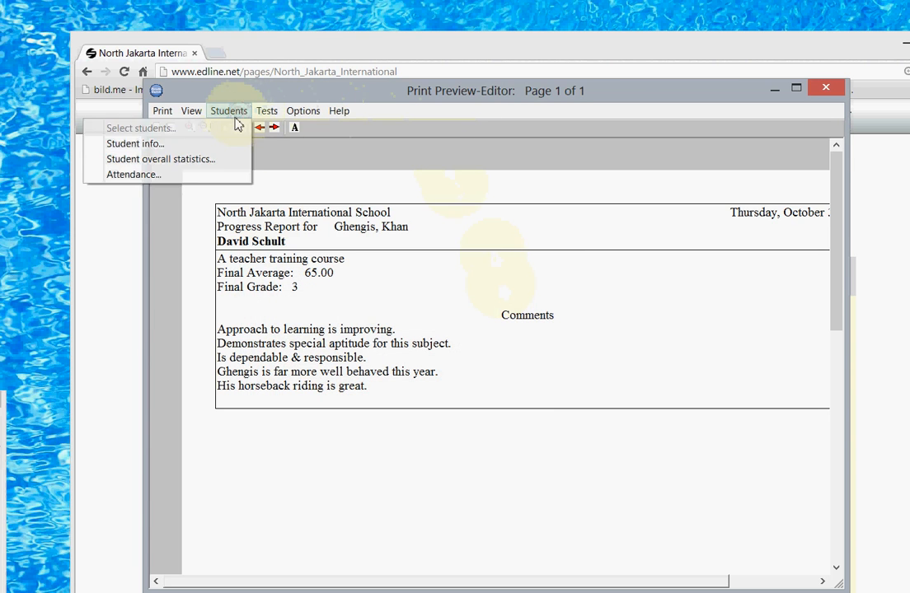
left_click(230, 145)
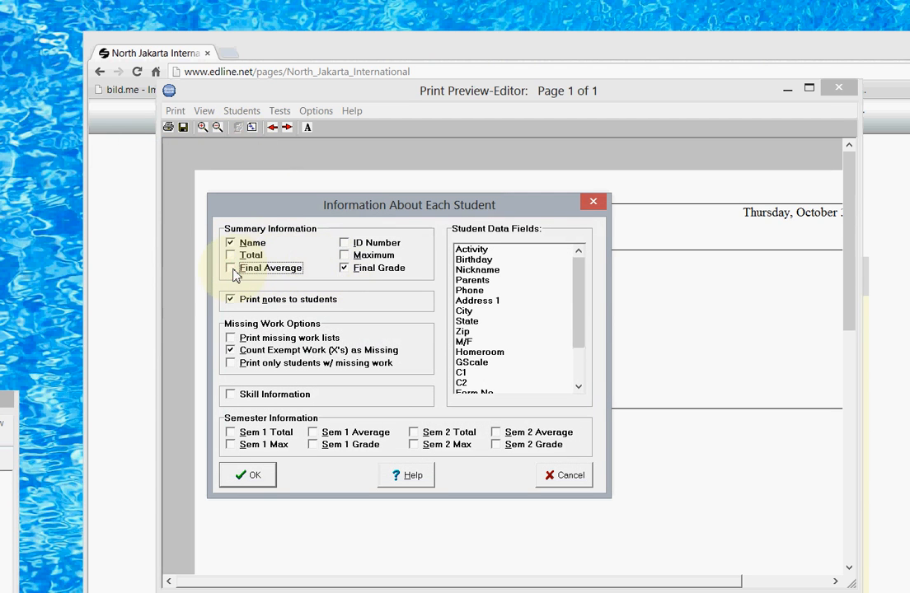
left_click(230, 299)
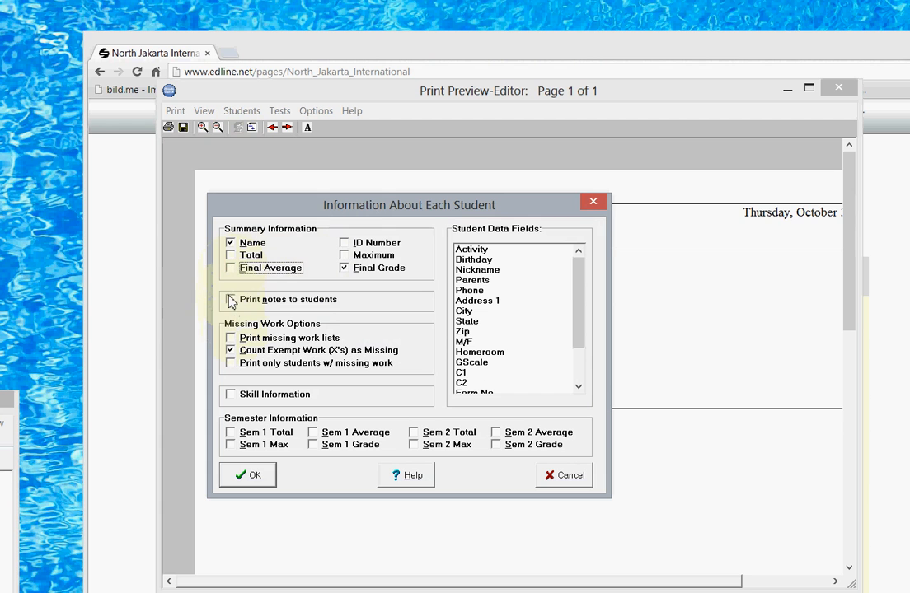
left_click(230, 299)
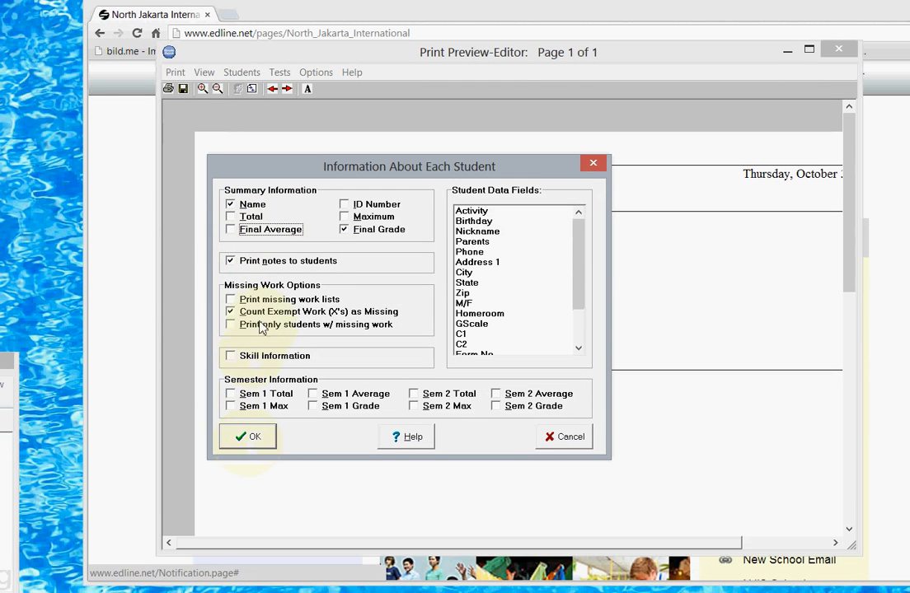
left_click(261, 436)
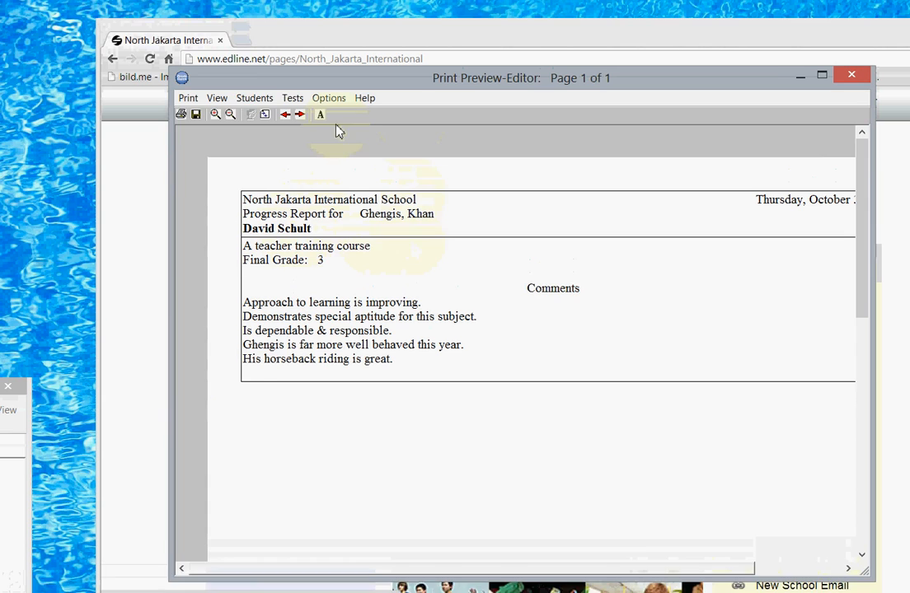
Add total absences and total tardies to the attendance information on the progress report.
left_click(254, 73)
left_click(242, 178)
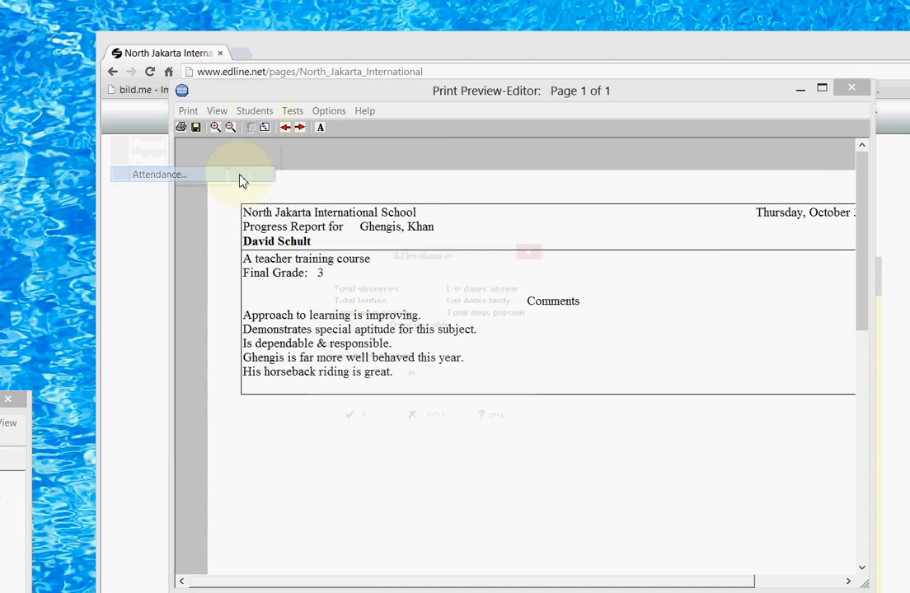
left_click(346, 292)
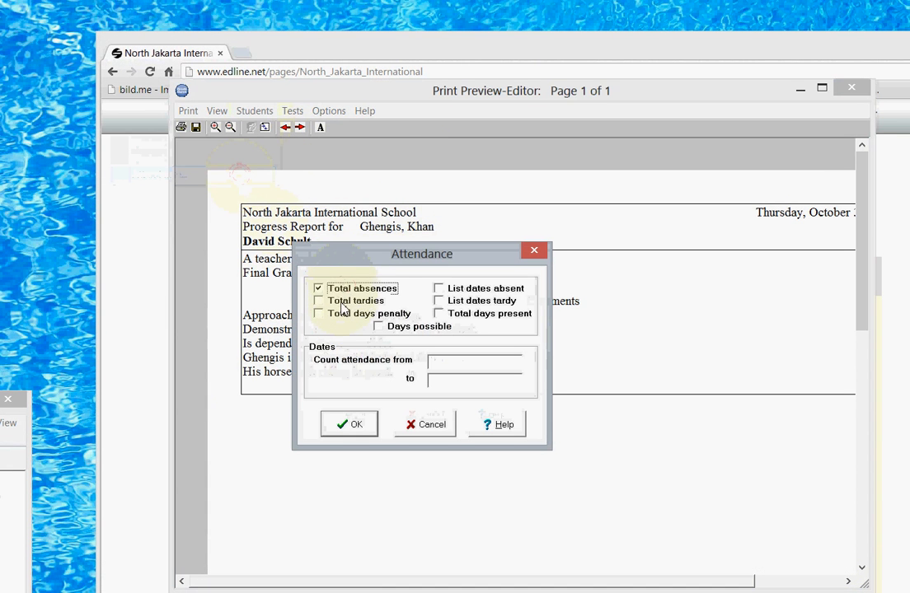
left_click(348, 301)
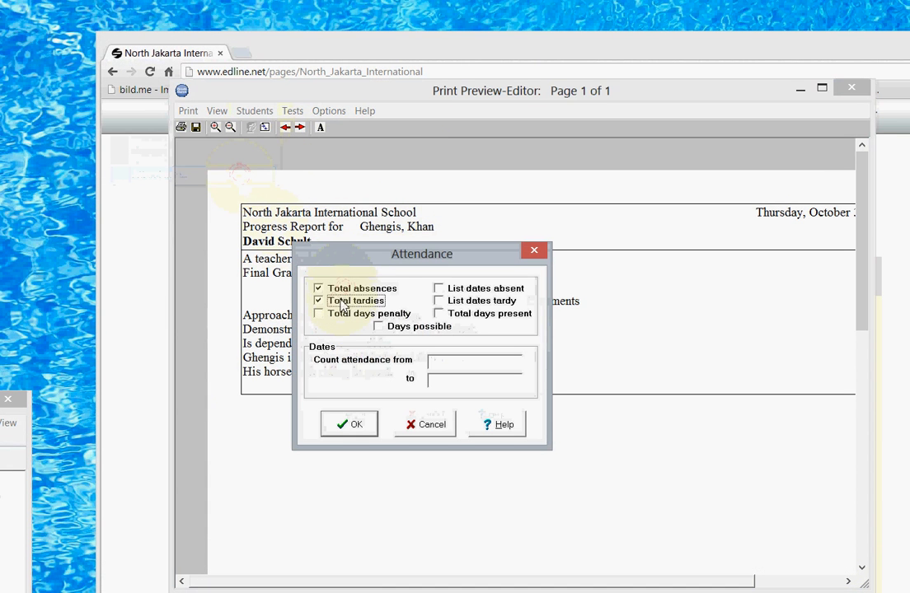
left_click(353, 426)
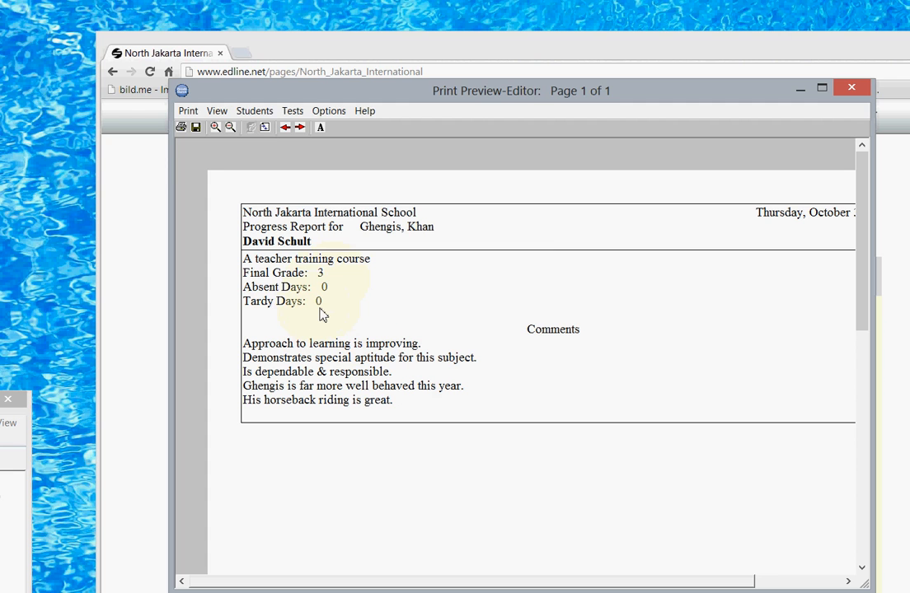
Remove all attendance totals from the progress report.
left_click(257, 110)
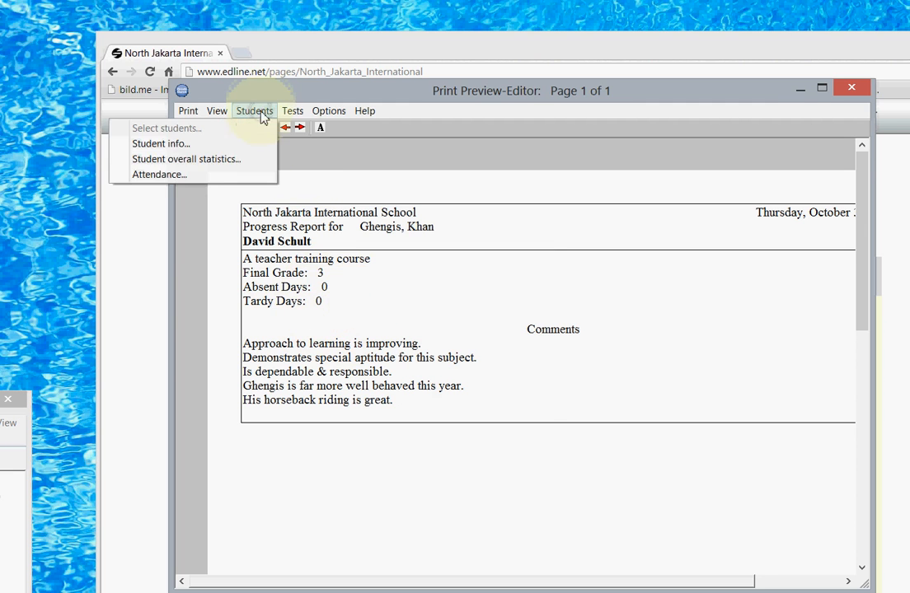
left_click(252, 176)
left_click(319, 288)
left_click(319, 313)
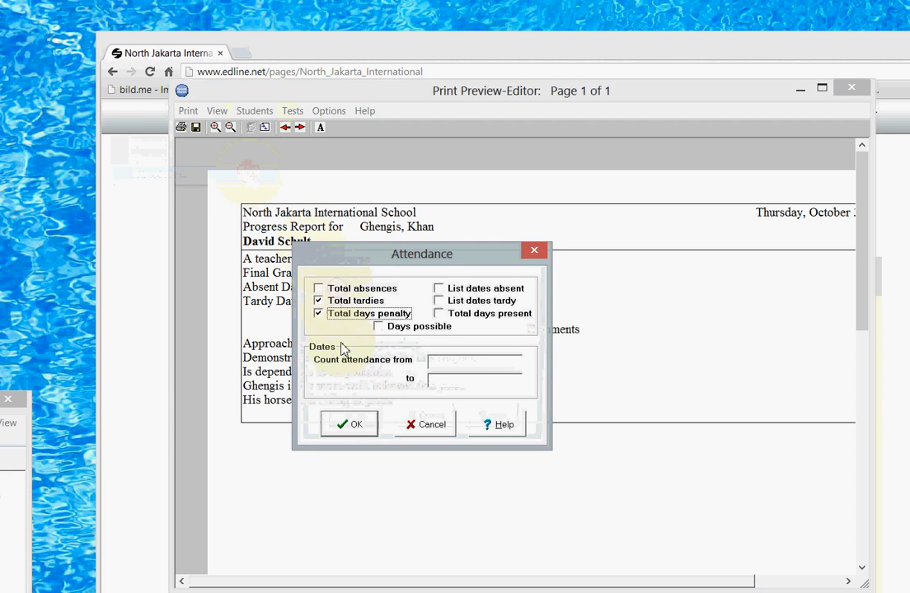
left_click(330, 312)
left_click(328, 301)
left_click(354, 431)
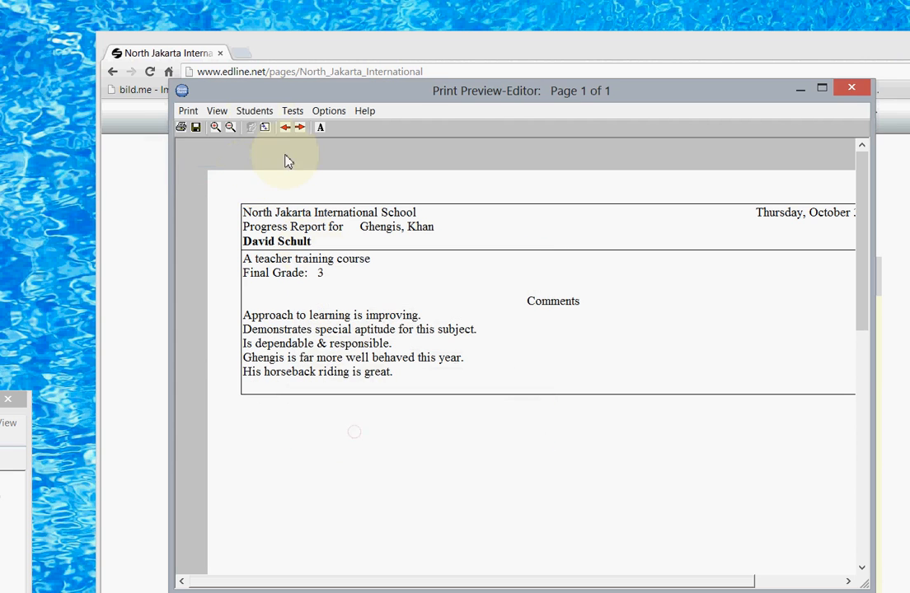
Turn total absences and total tardies back on in the report's attendance information.
left_click(257, 110)
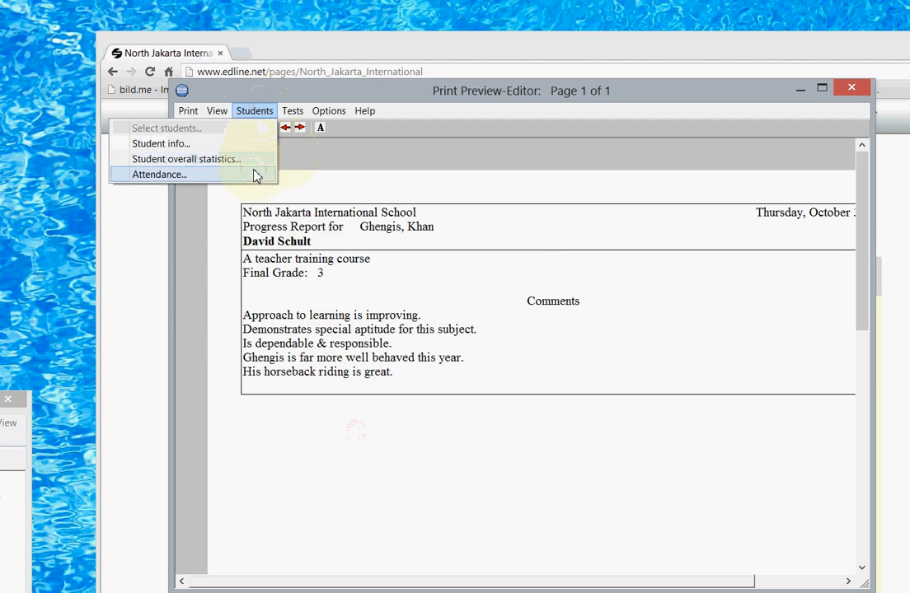
left_click(254, 176)
left_click(319, 288)
left_click(319, 300)
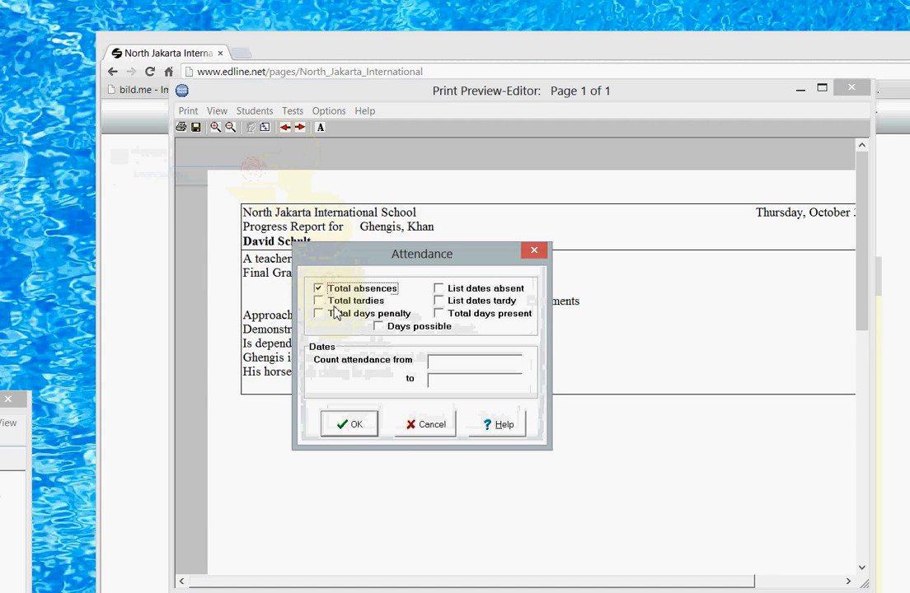
left_click(346, 427)
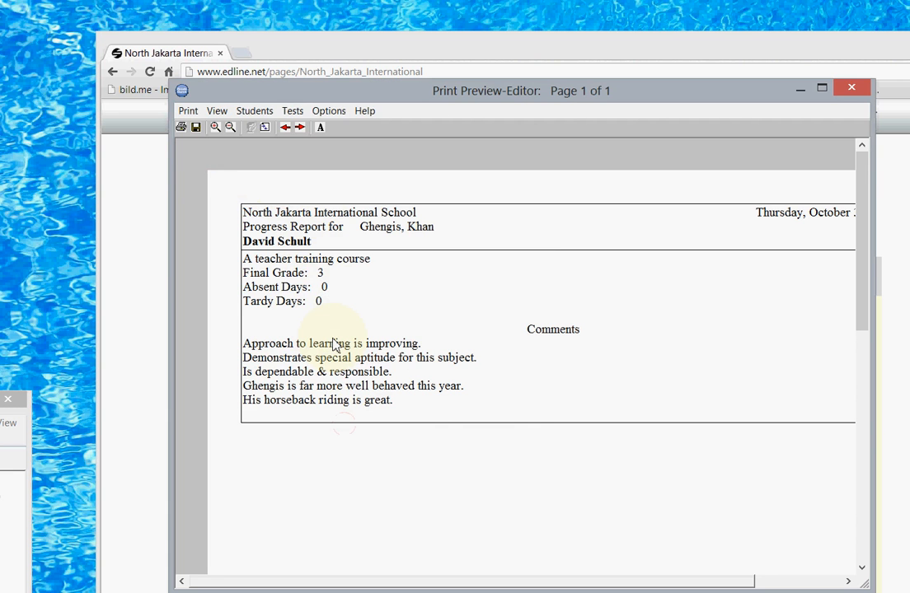
Review the overall statistics options for each student and accept them without selecting any.
left_click(275, 114)
left_click(264, 160)
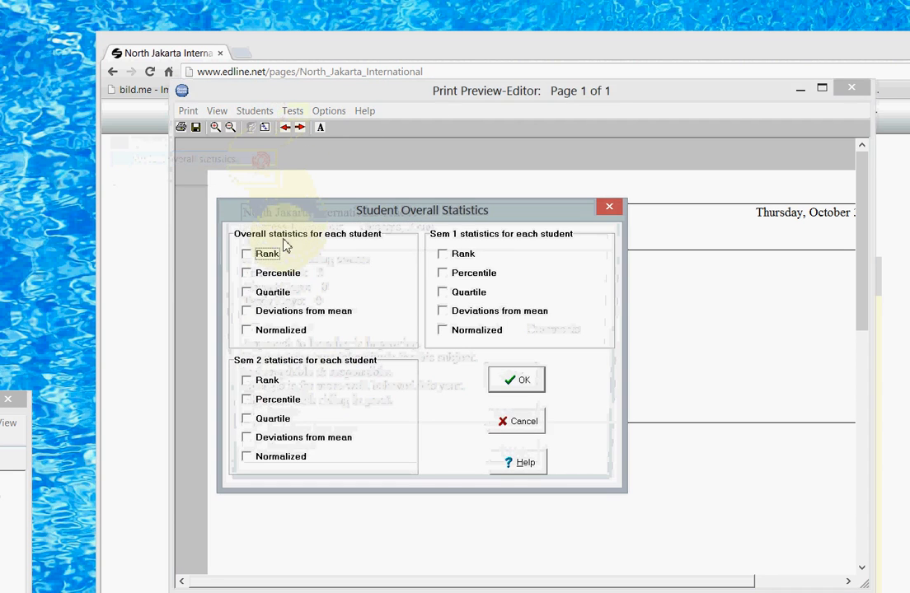
left_click(272, 255)
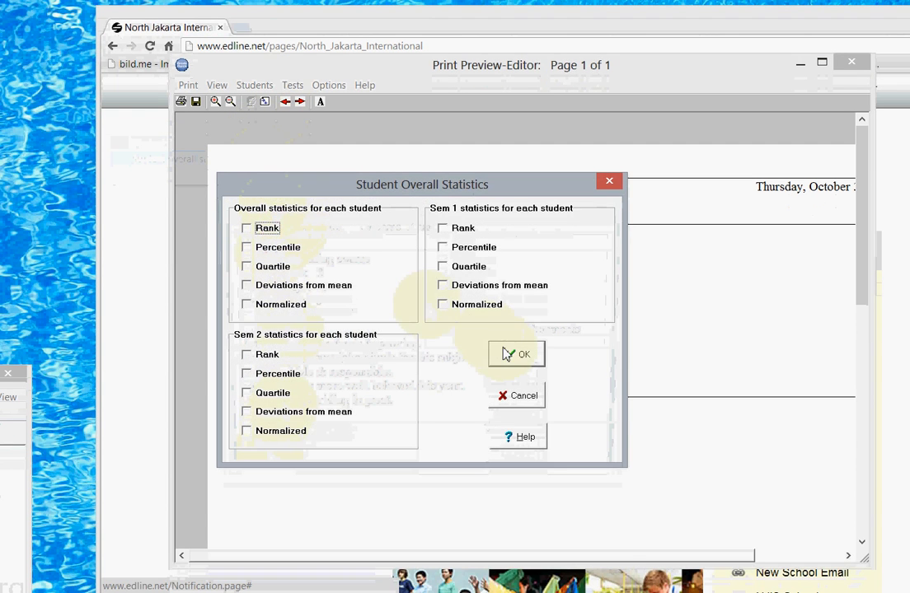
left_click(508, 377)
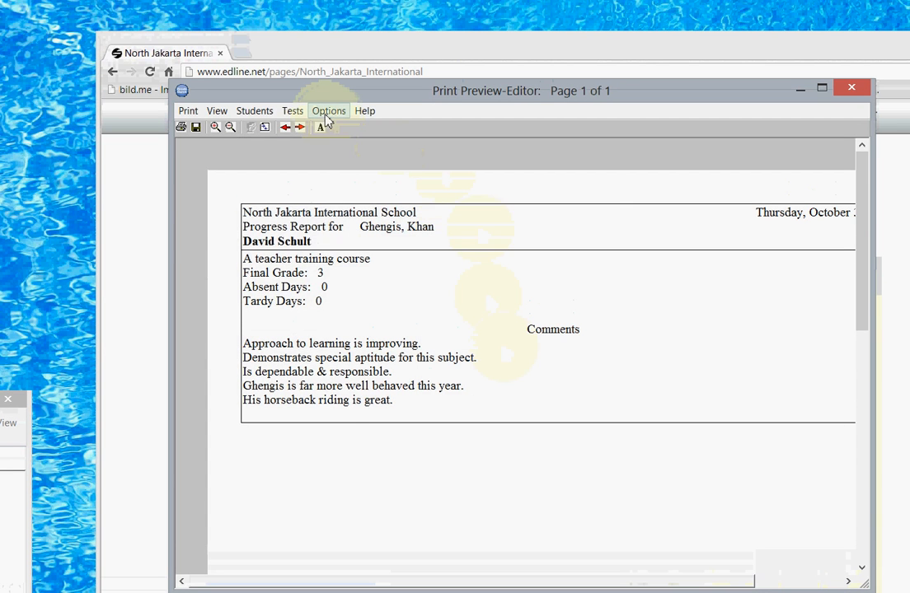
Try printing the grade scale on the report and turn that option off again.
left_click(328, 88)
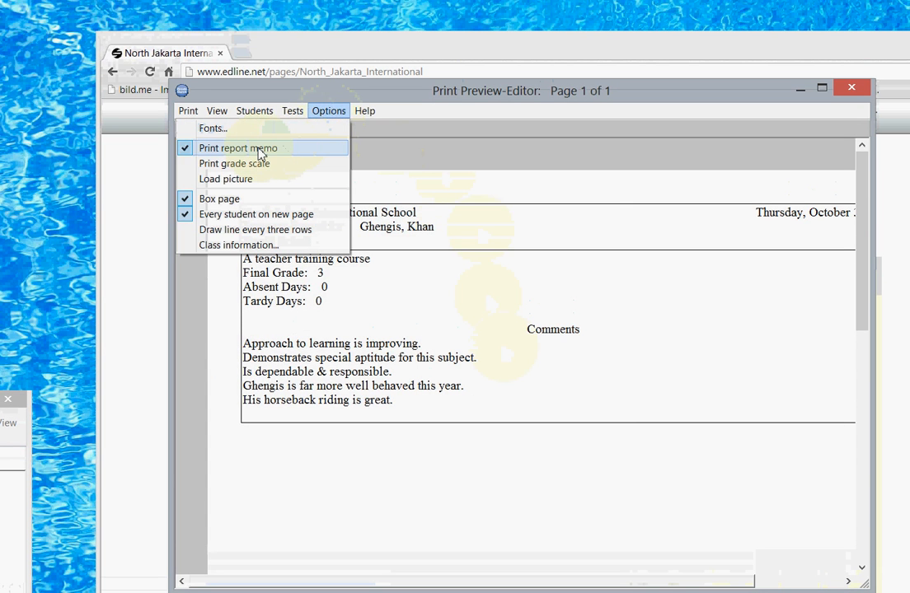
left_click(261, 153)
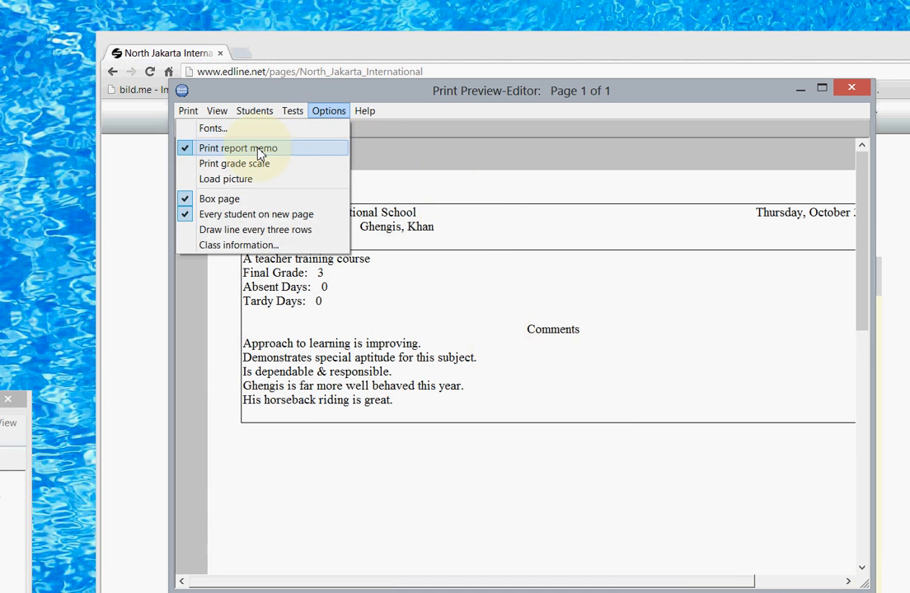
left_click(256, 164)
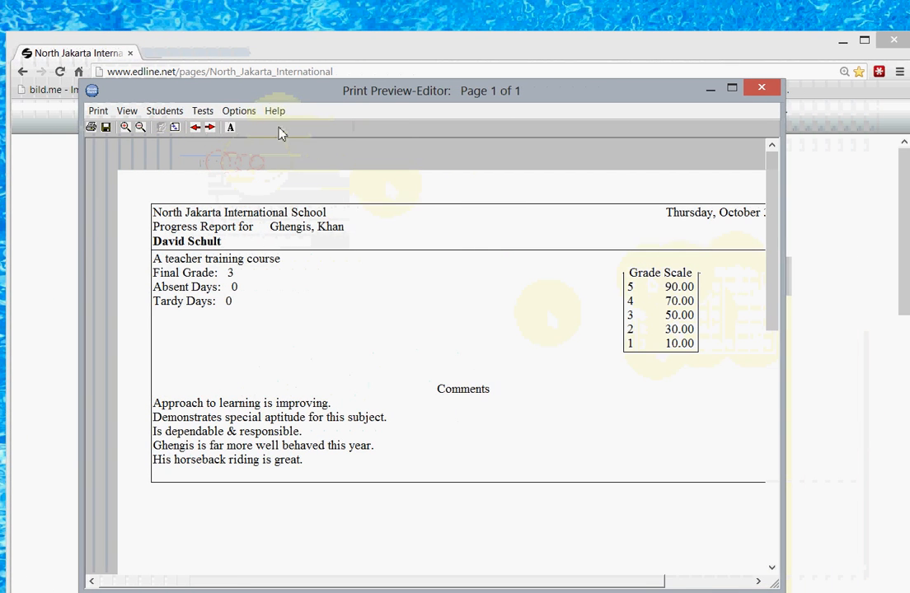
left_click(239, 117)
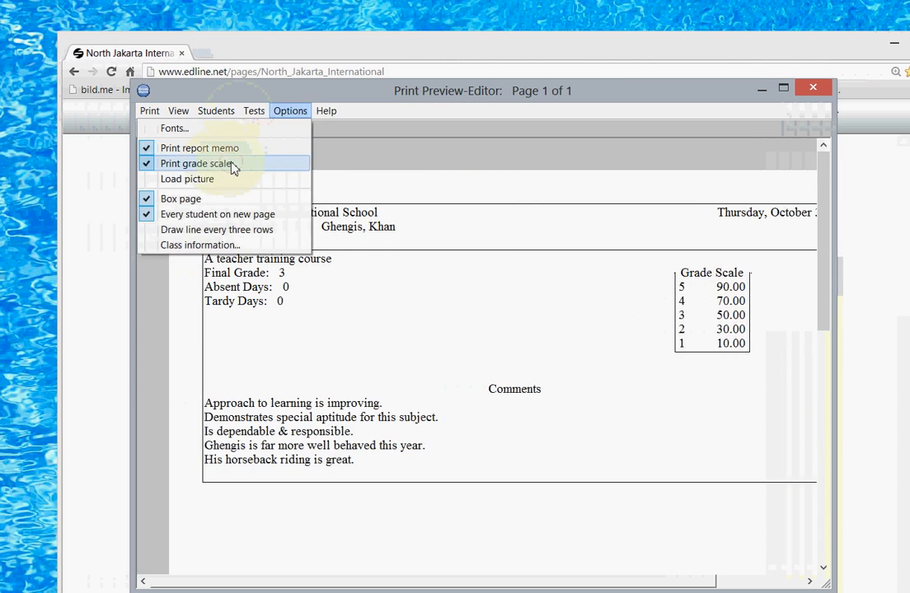
left_click(177, 167)
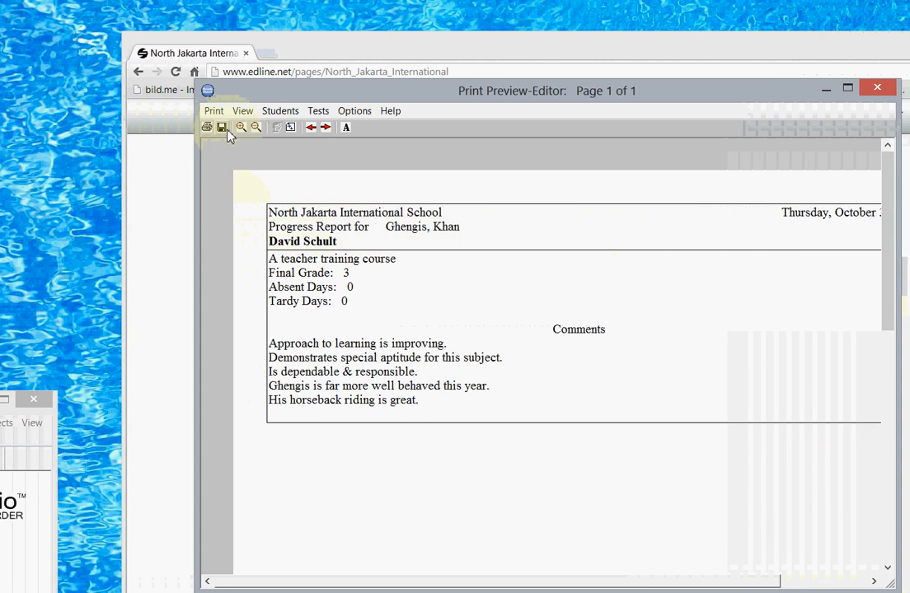
Start printing the previewed progress report.
left_click(234, 128)
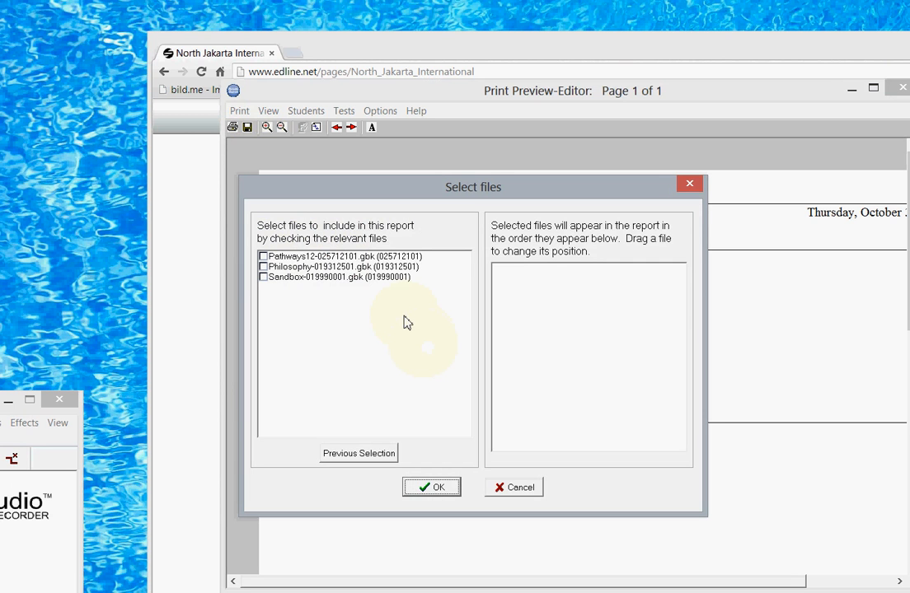
left_click(266, 267)
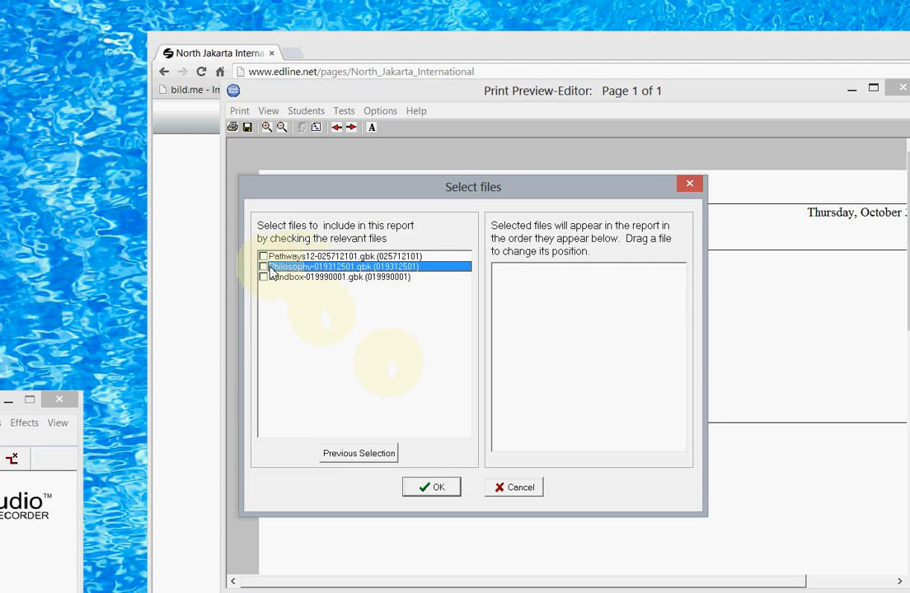
left_click(269, 270)
left_click(289, 278)
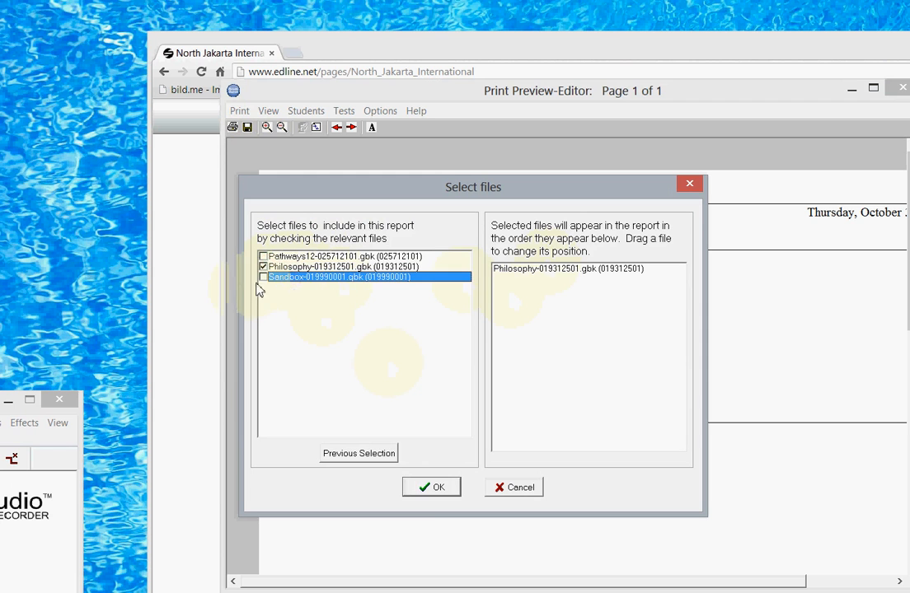
left_click(264, 277)
left_click(264, 278)
left_click(263, 267)
left_click(431, 487)
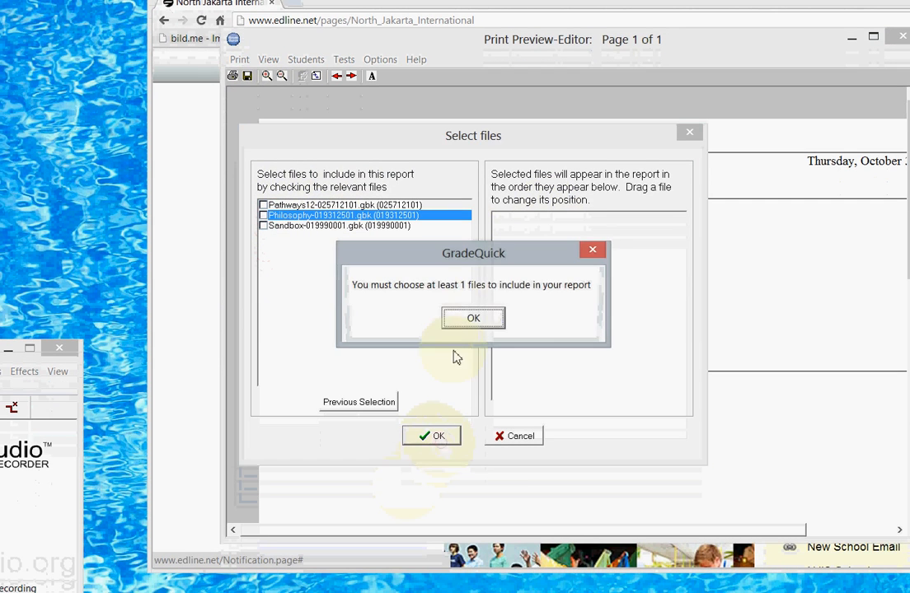
left_click(474, 313)
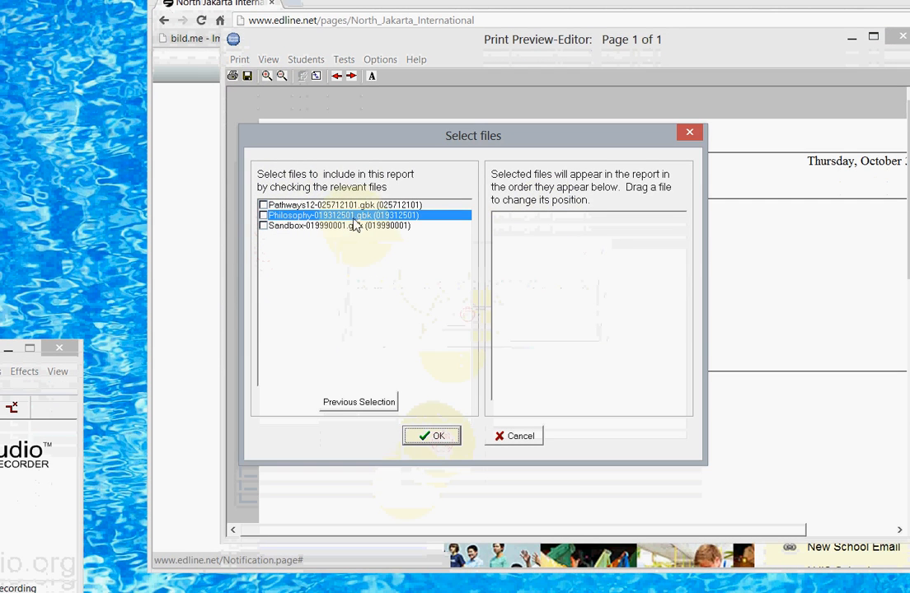
Include only the Sandbox-019990001.gbk file in the printed report and select all of its students.
left_click(264, 226)
left_click(428, 435)
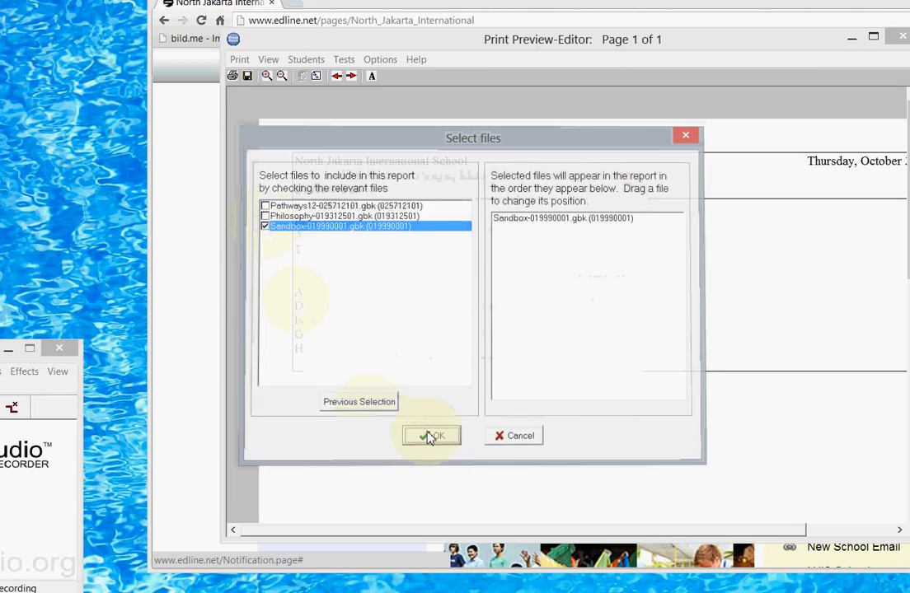
left_click(518, 221)
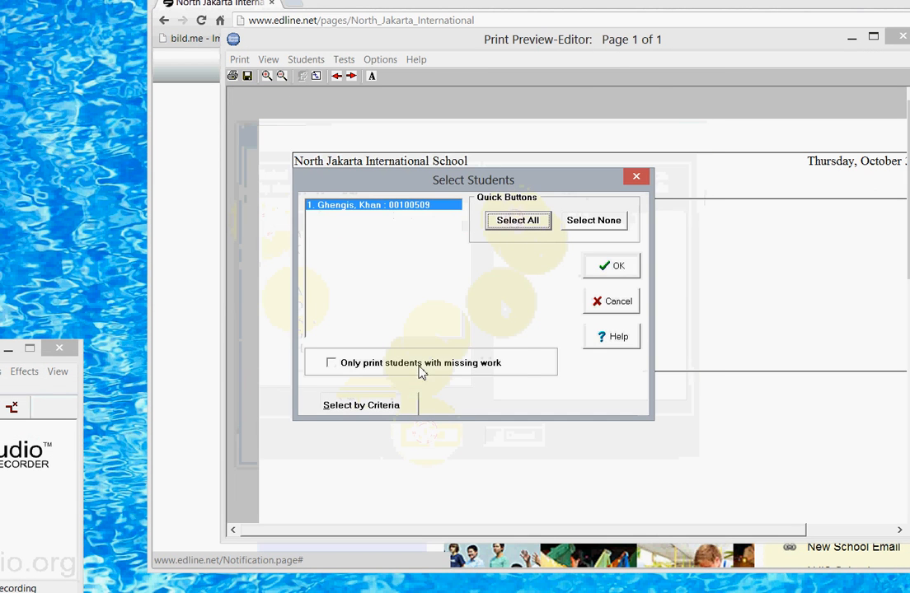
left_click(609, 268)
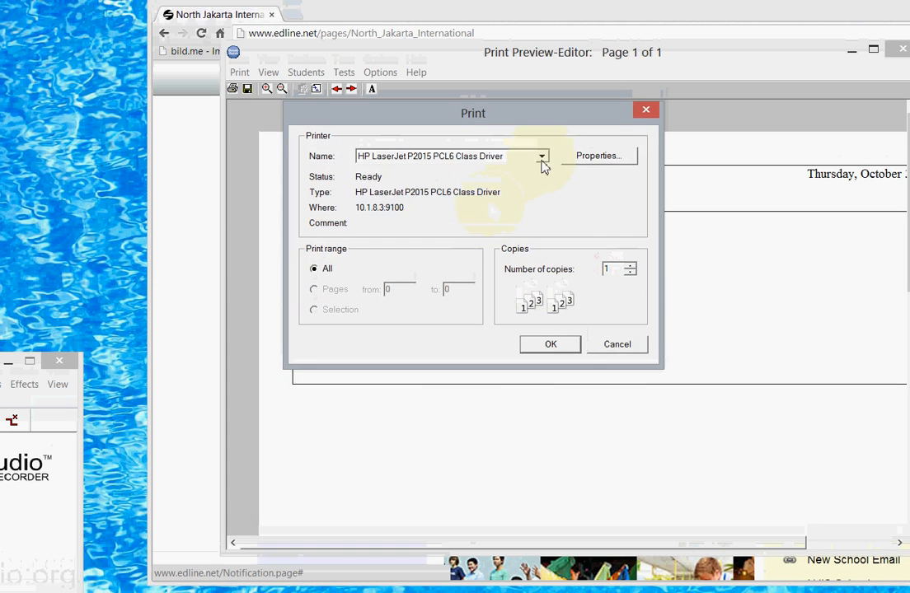
Print the report with the Foxit Reader PDF Printer and save the PDF as "pdf" in the TIE Candidates folder.
left_click(543, 145)
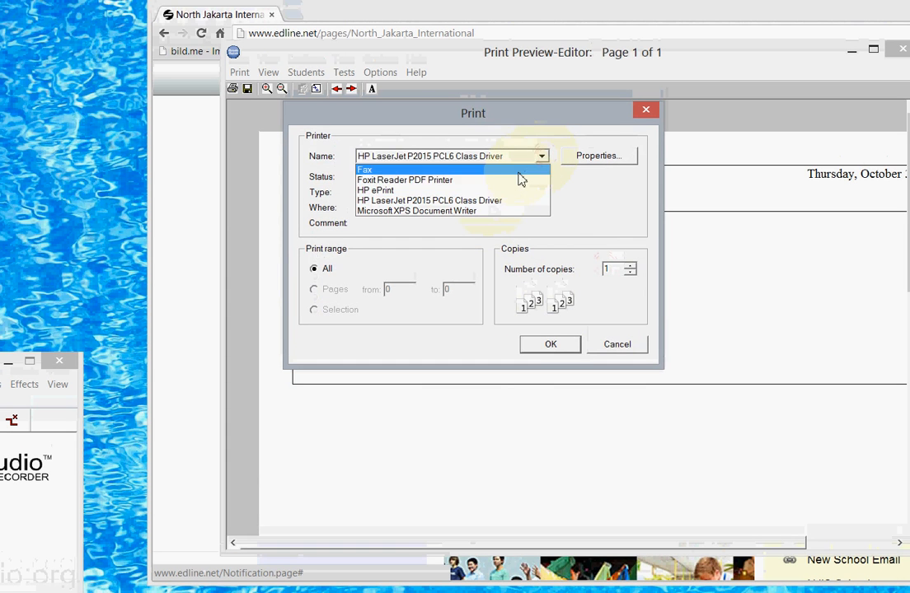
left_click(517, 180)
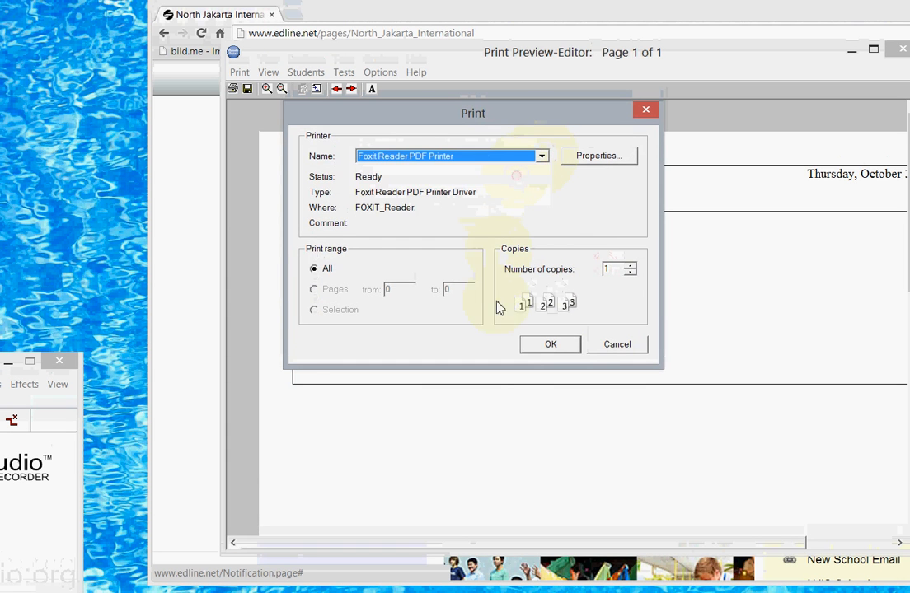
left_click(554, 344)
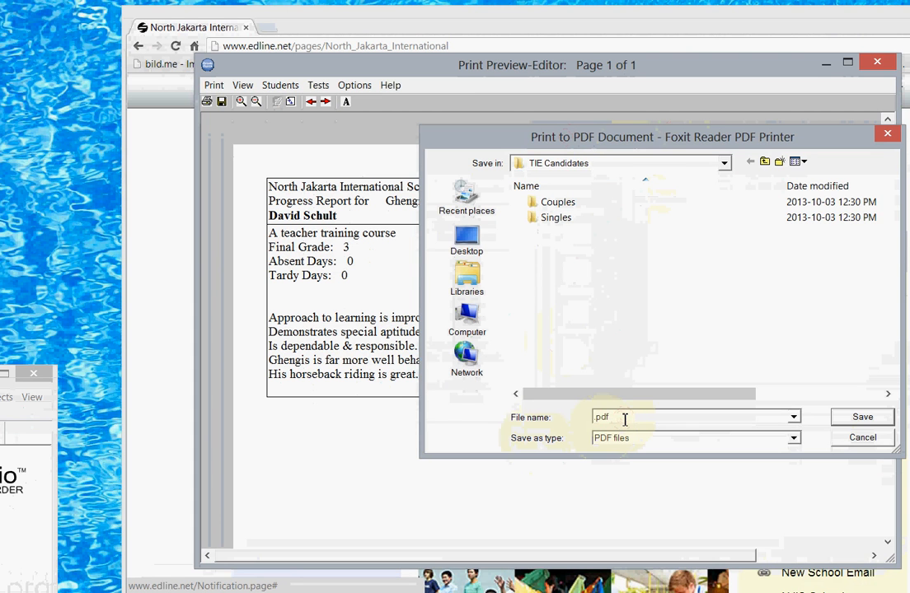
key("Return")
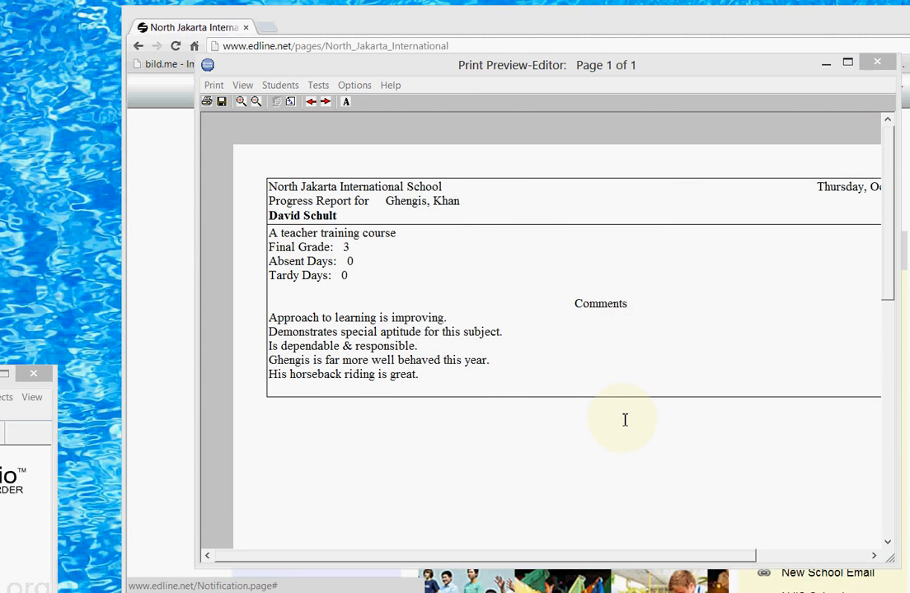